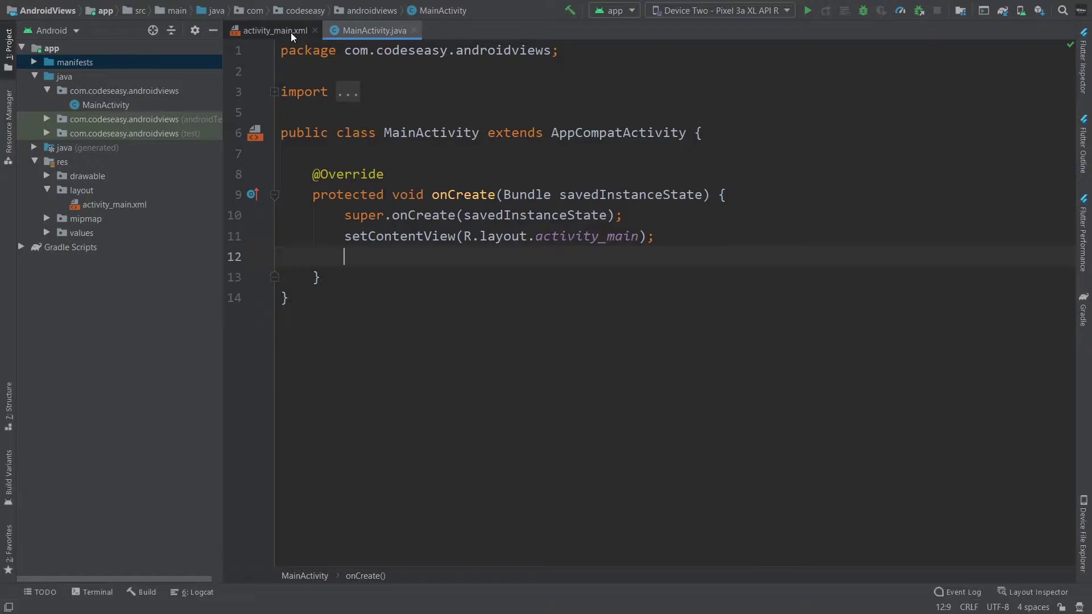
# Add a self-closing ListView with match_parent width and height inside the LinearLayout
pyautogui.doubleClick(130, 204)
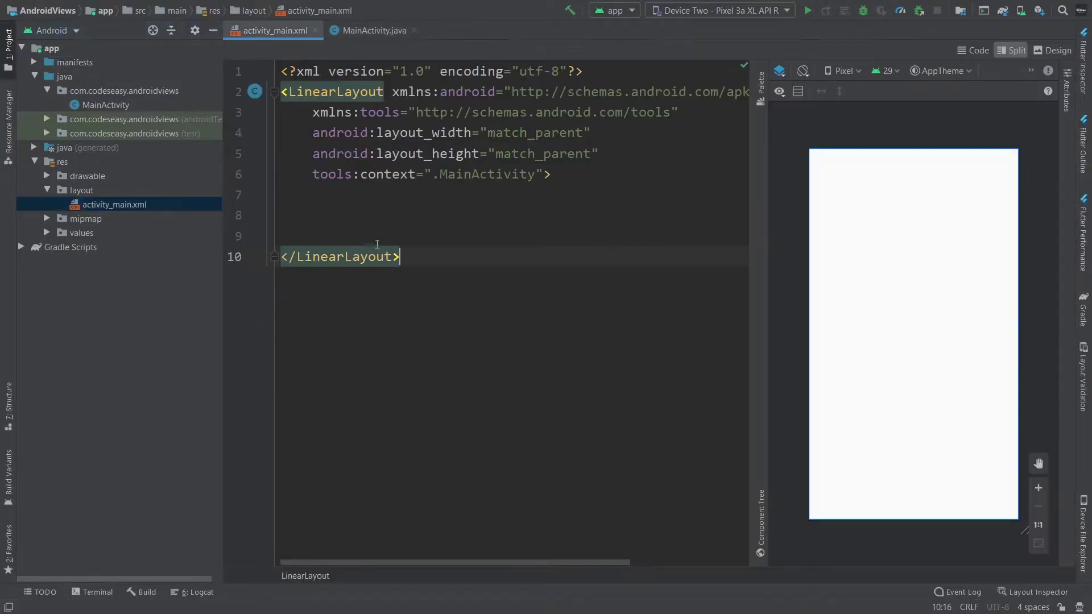
pyautogui.click(451, 214)
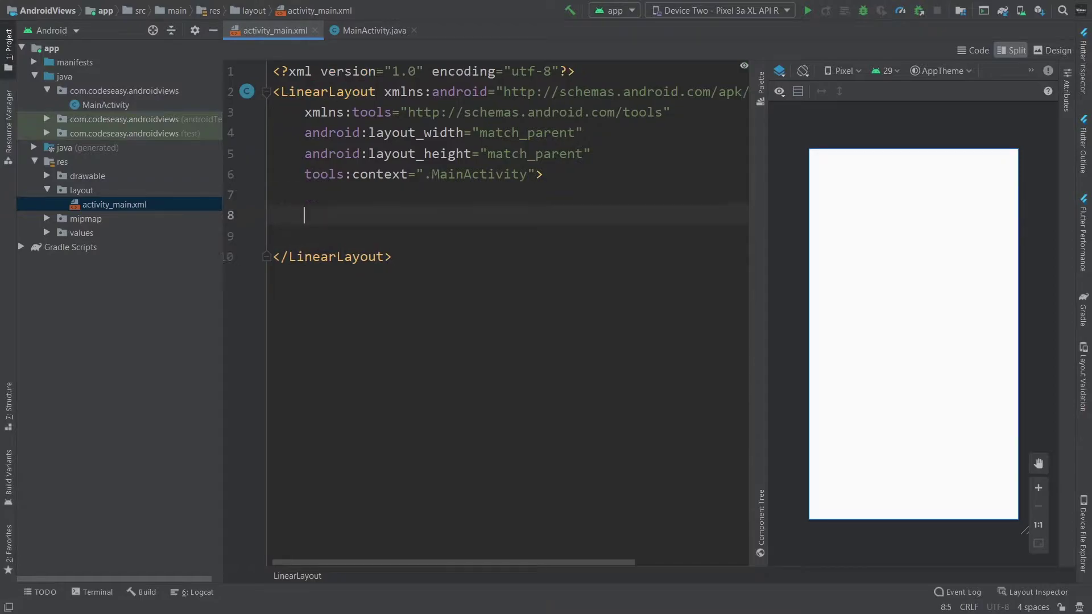
pyautogui.write('<L')
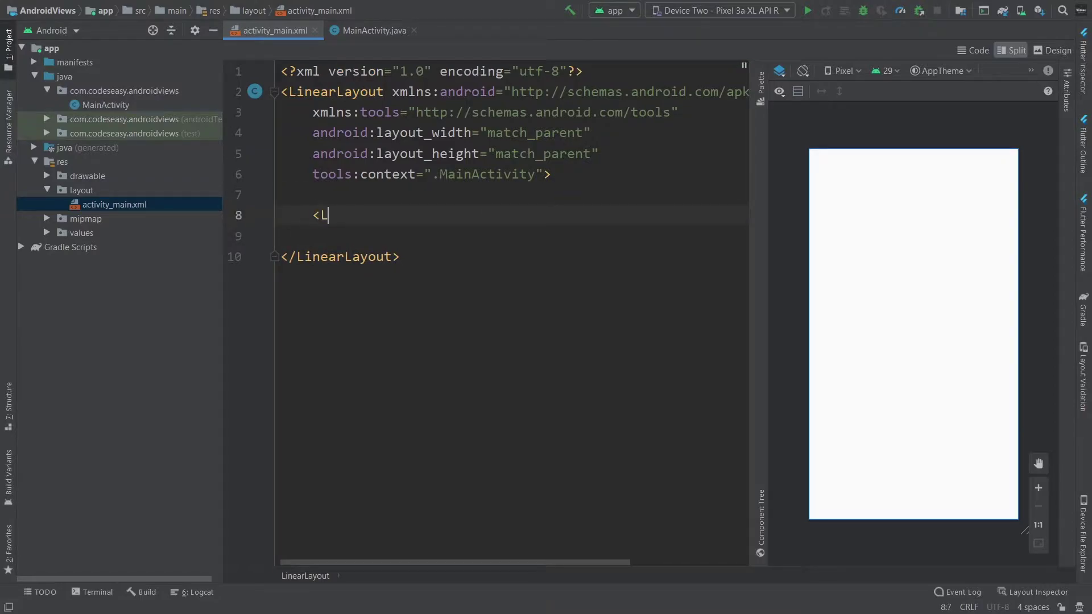
pyautogui.write('i')
pyautogui.press('Return')
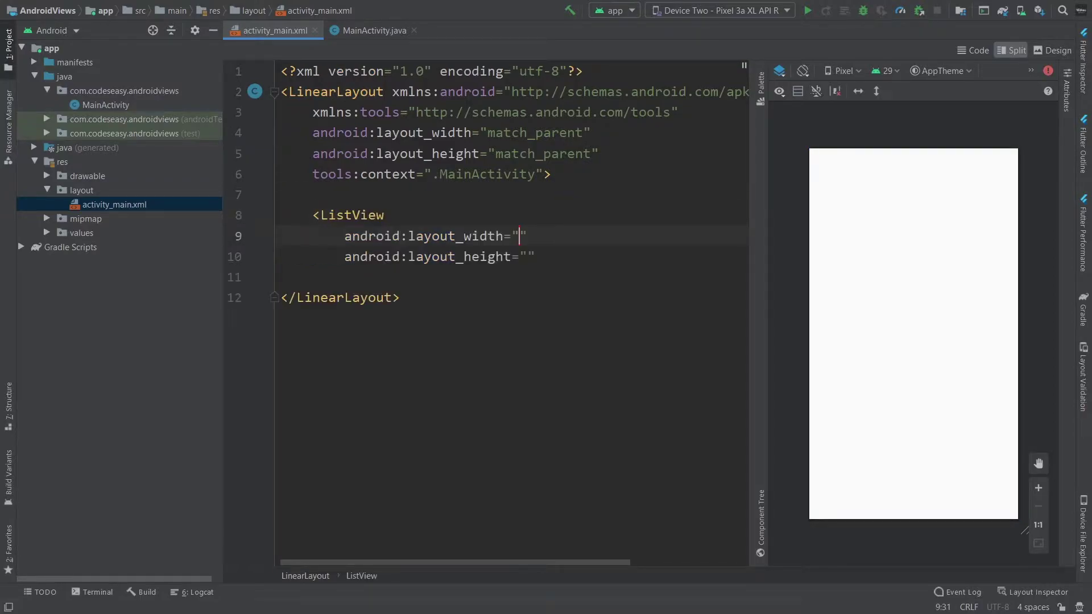
pyautogui.press('Return')
pyautogui.press('Return')
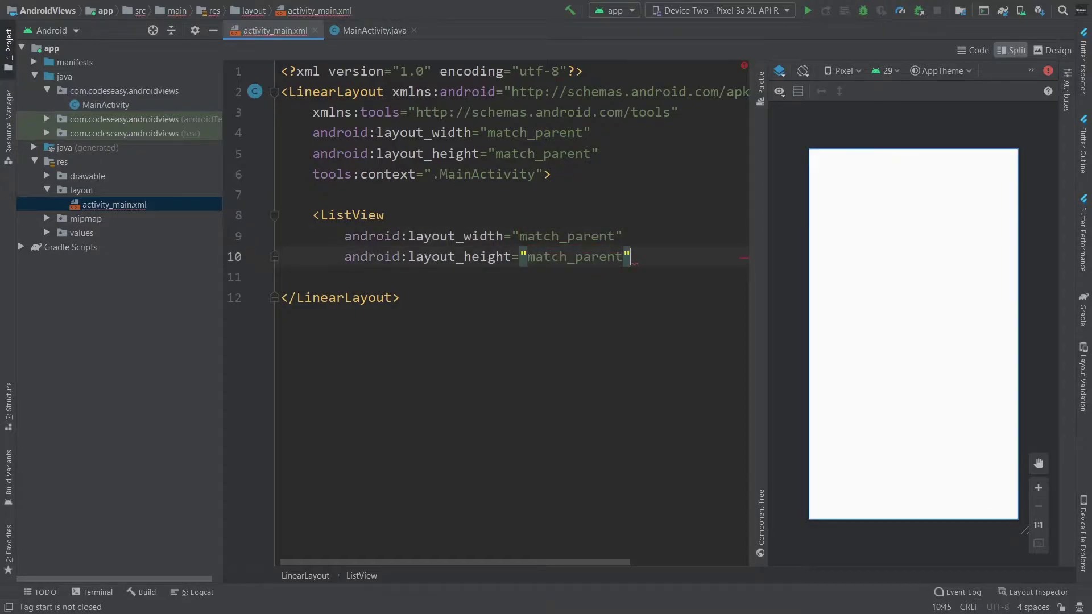
pyautogui.write('></ListView>')
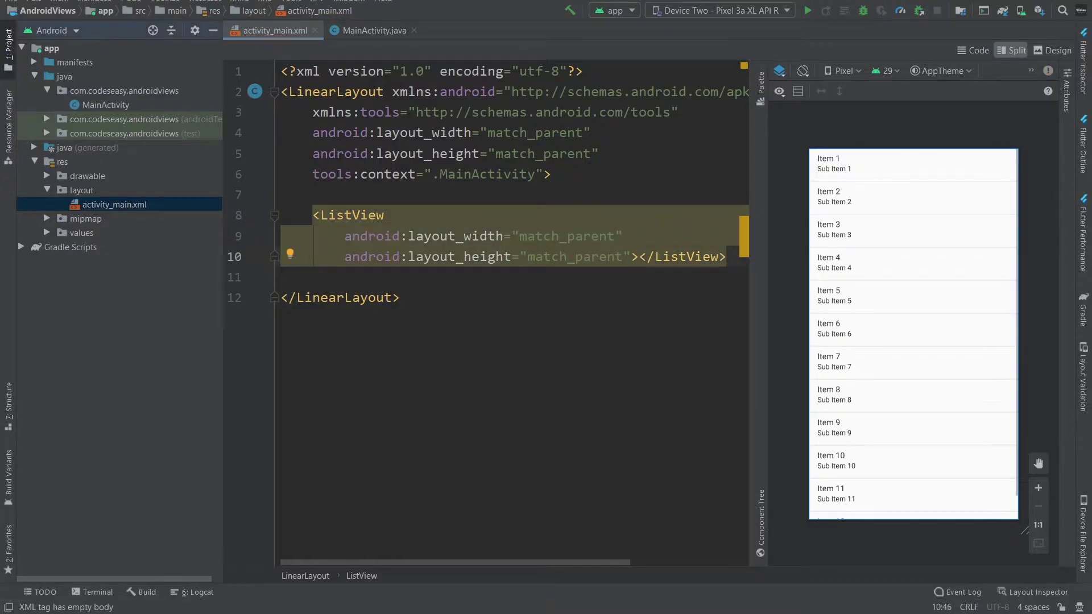
pyautogui.hotkey('alt', 'Return')
# Give the ListView the id @+id/list
pyautogui.click(409, 218)
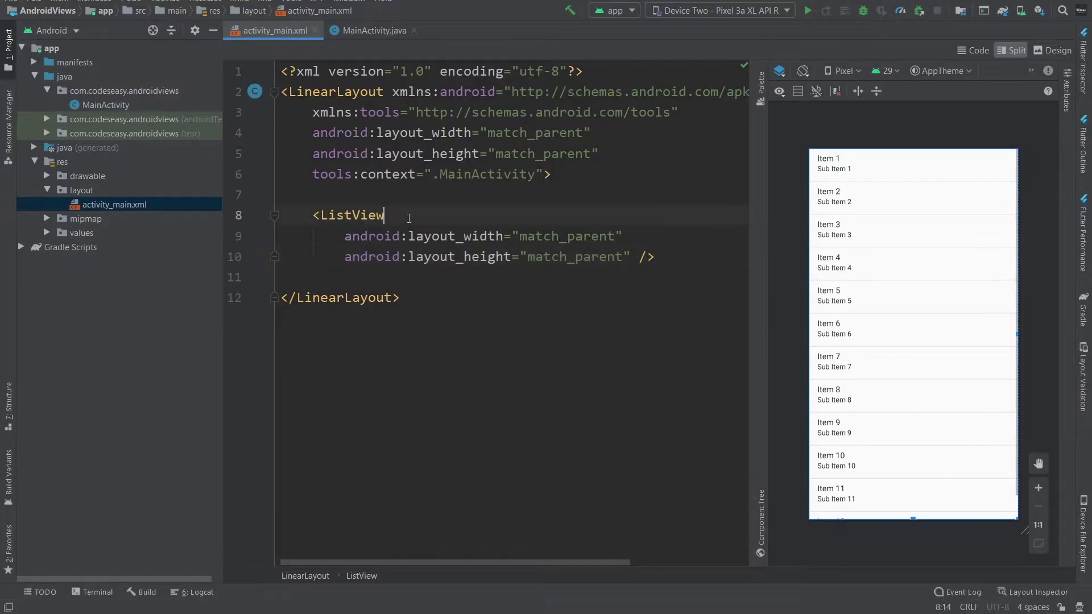
pyautogui.press('Return')
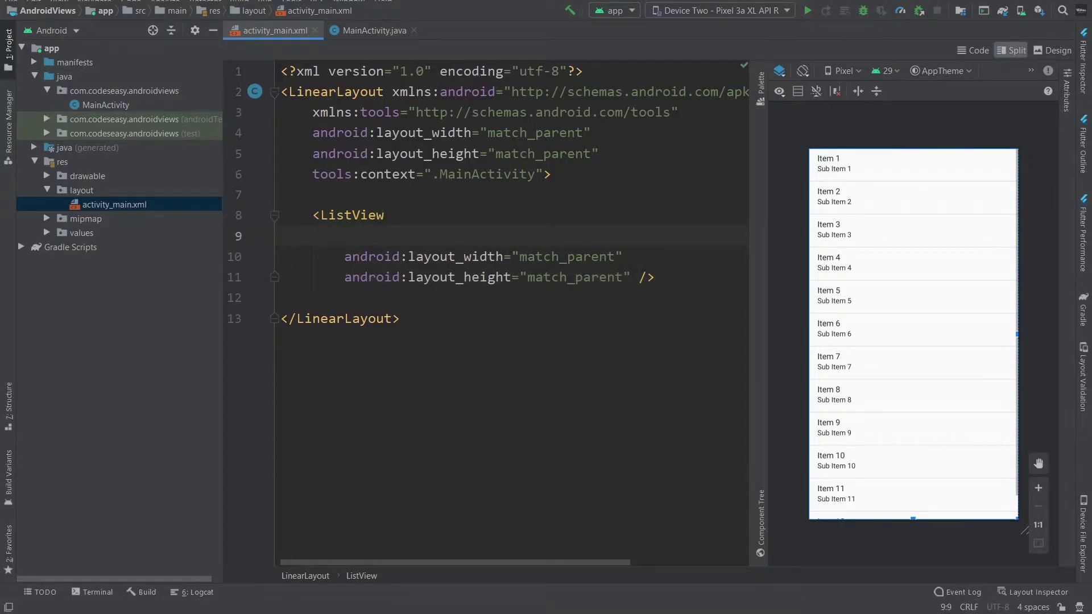
pyautogui.write('id')
pyautogui.press('Return')
pyautogui.write('@+id/list')
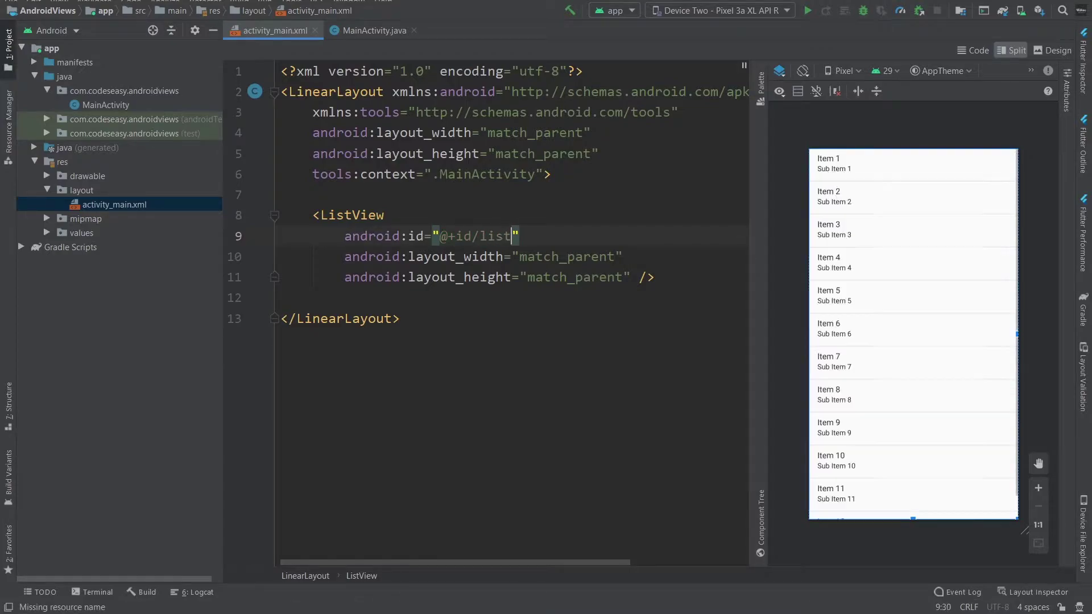
pyautogui.click(393, 215)
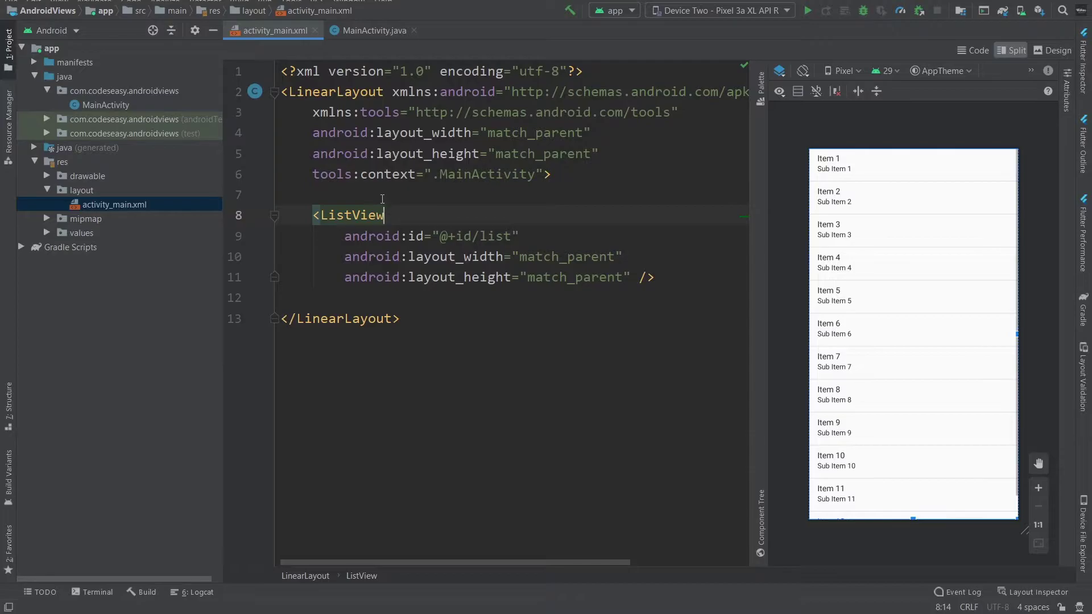
# Declare a ListView field listView above onCreate, importing the ListView class
pyautogui.click(368, 34)
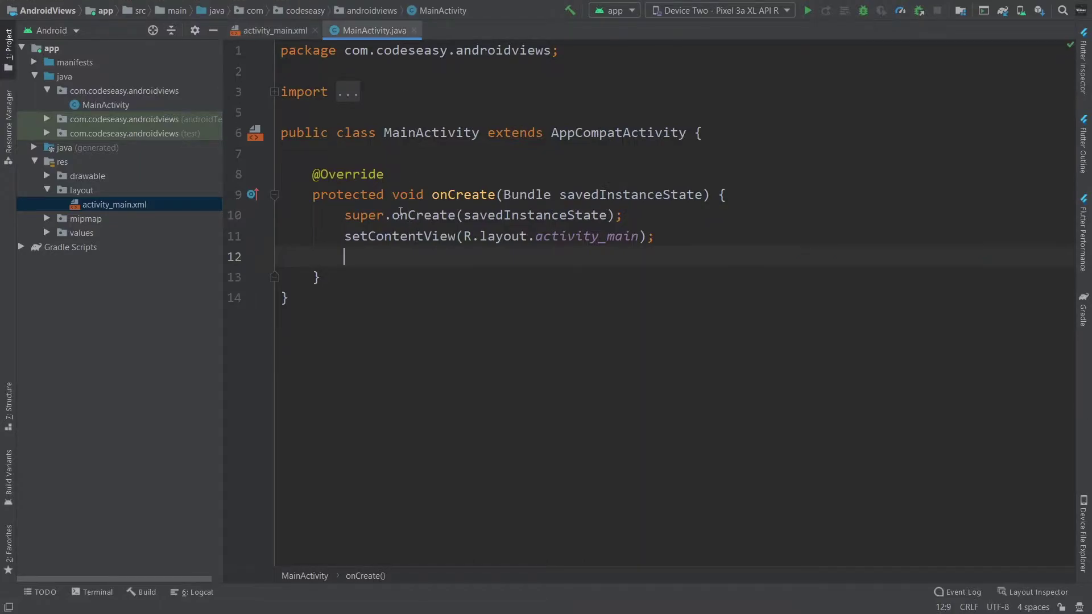
pyautogui.click(362, 155)
pyautogui.press('Return')
pyautogui.write('Li')
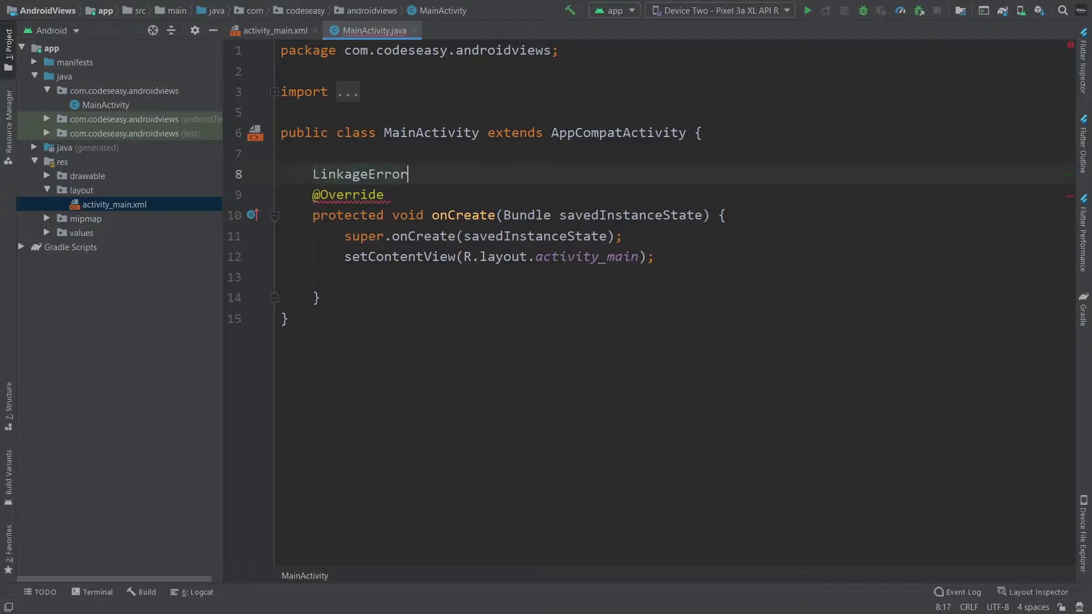
pyautogui.write('s')
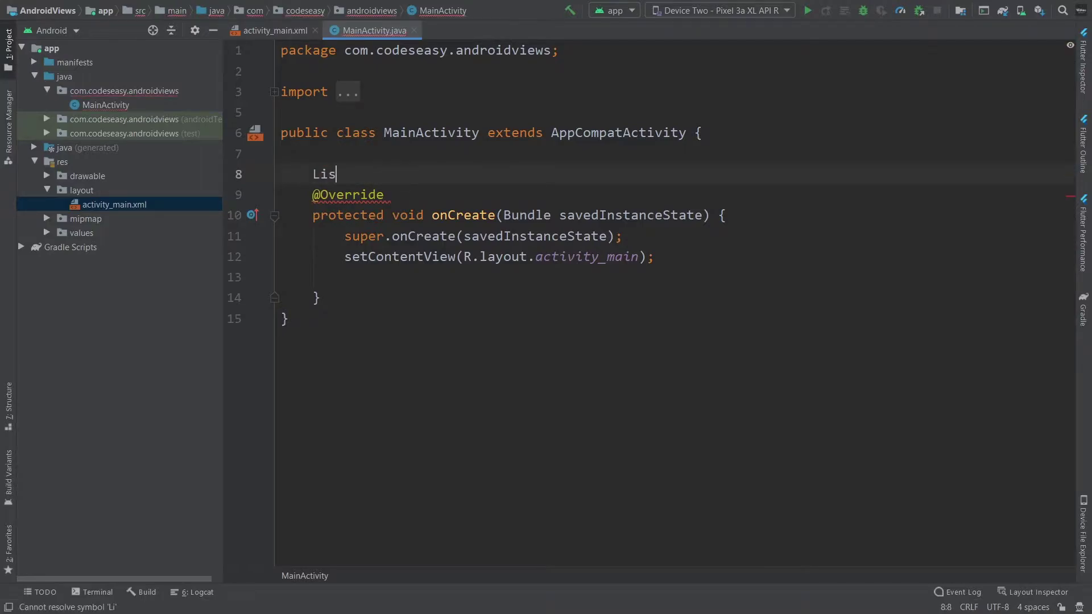
pyautogui.press('Return')
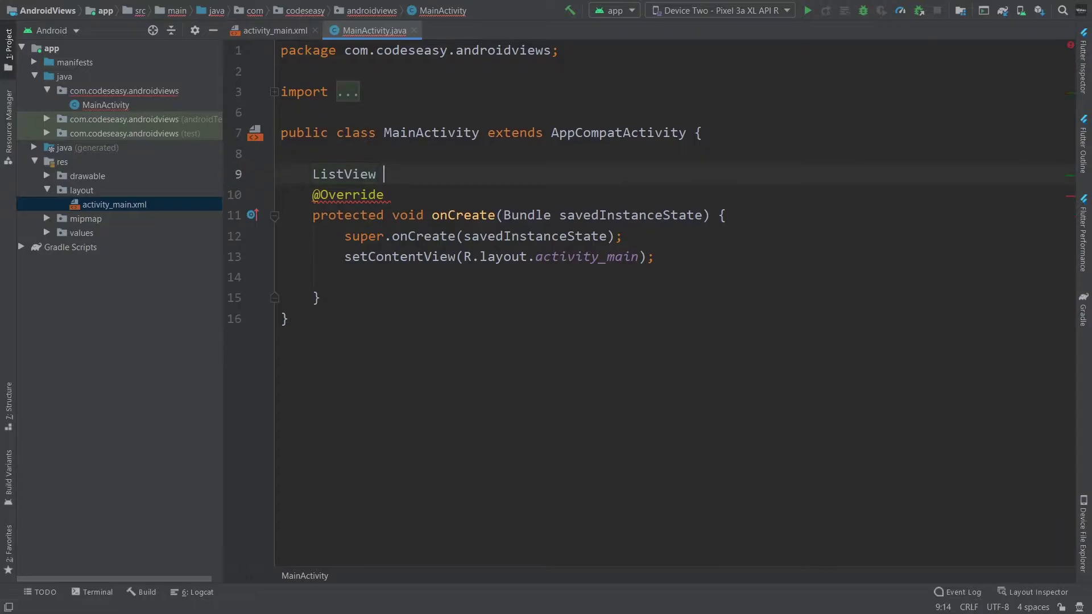
pyautogui.write('listView;')
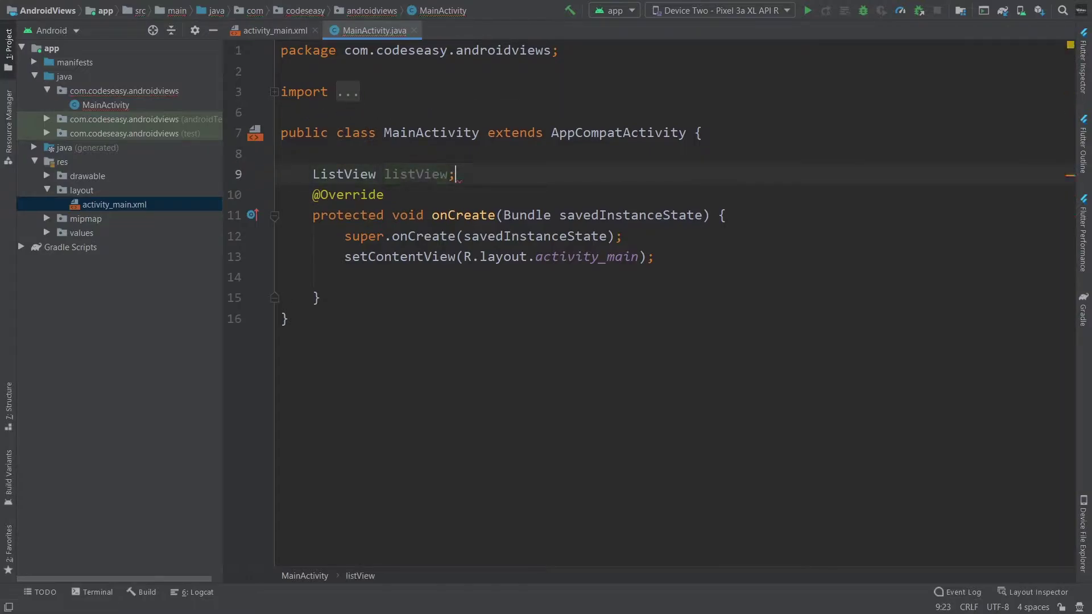
# Assign listView = findViewById(R.id.list) after setContentView
pyautogui.click(387, 274)
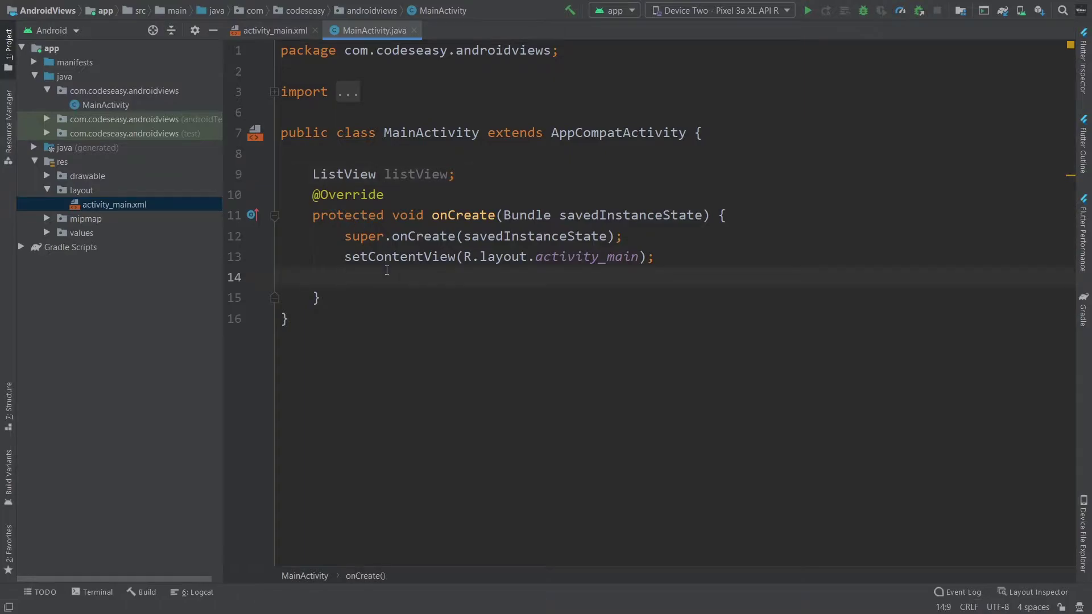
pyautogui.write('listView =')
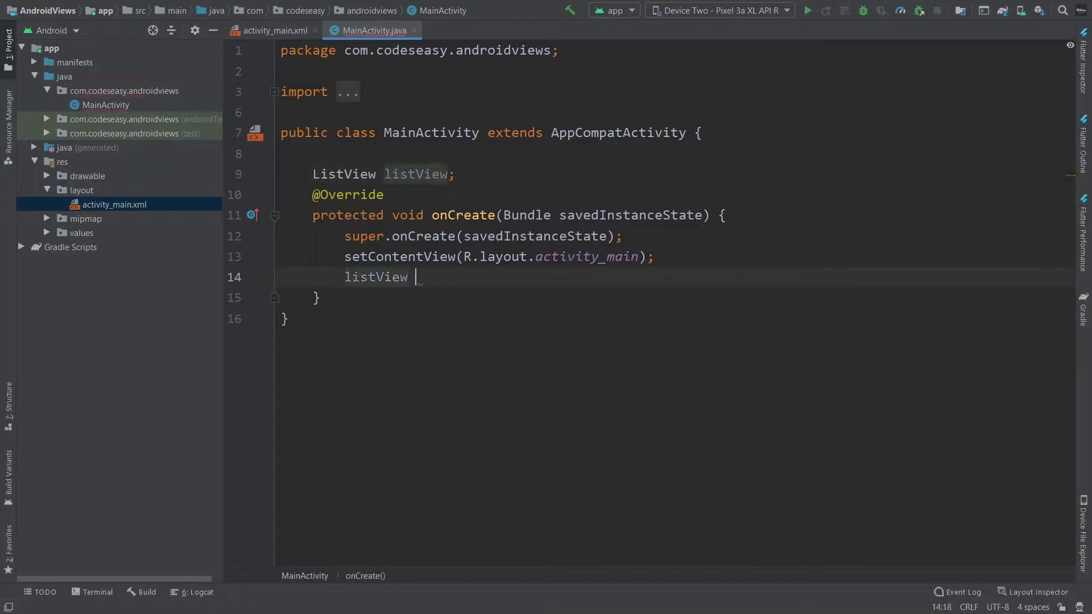
pyautogui.write('fin')
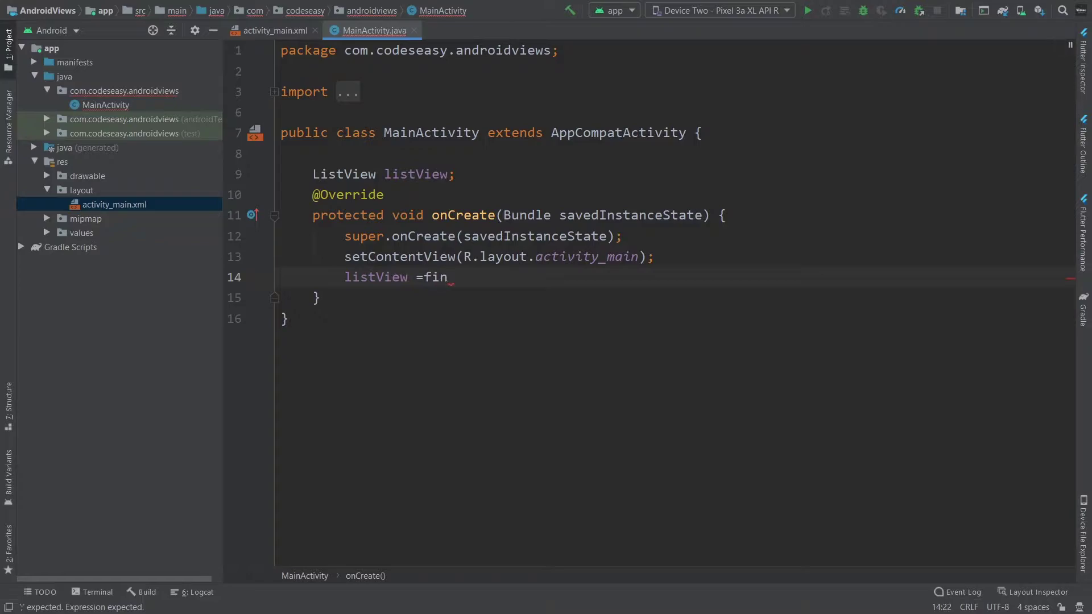
pyautogui.write('d')
pyautogui.press('Tab')
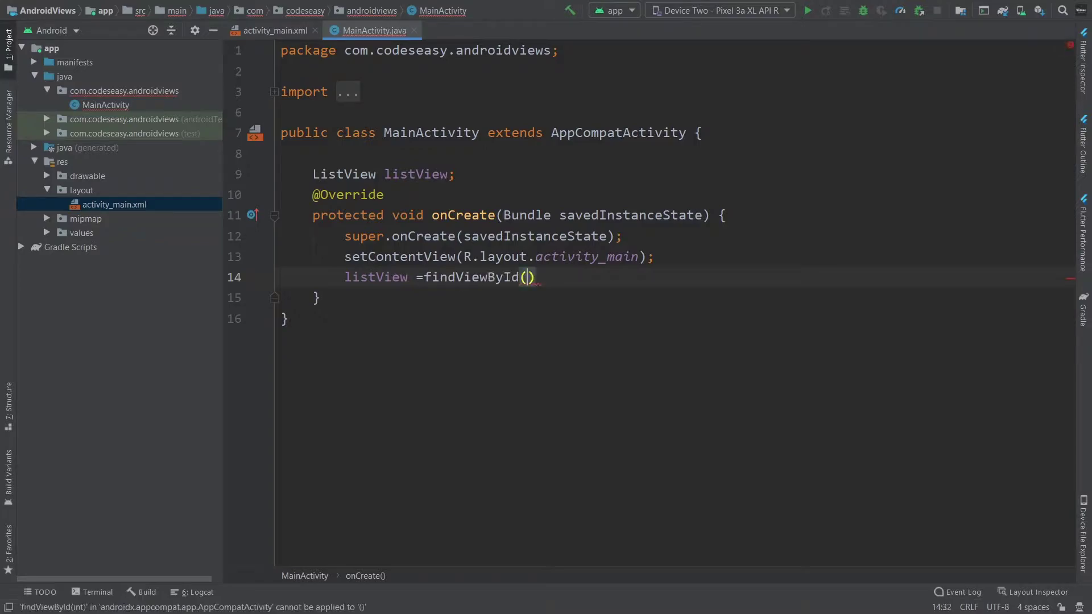
pyautogui.write('R')
pyautogui.write('.')
pyautogui.write('id.')
pyautogui.write('list')
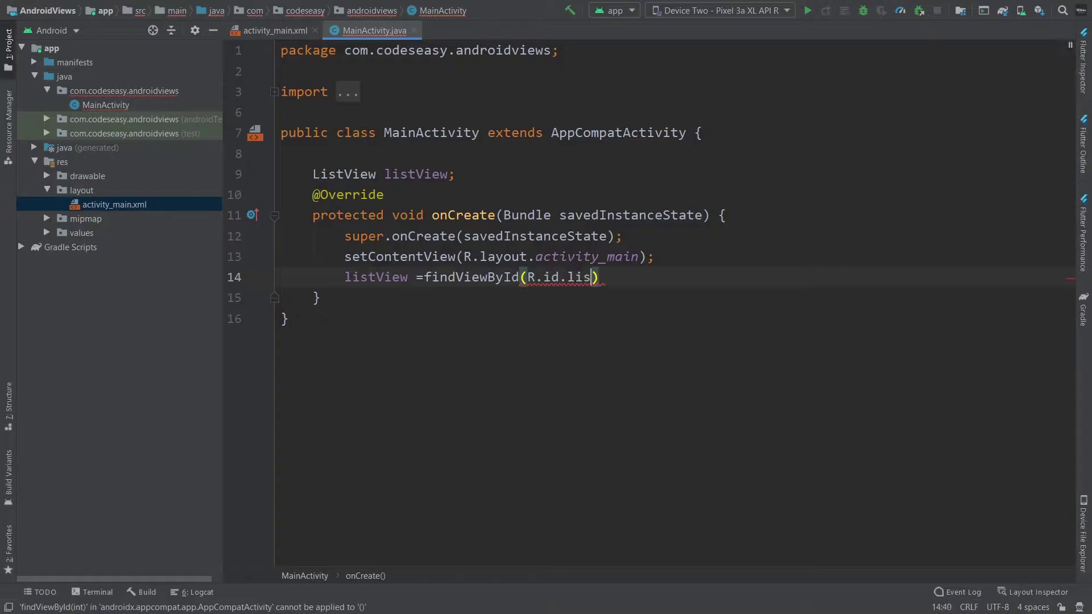
pyautogui.press('End')
pyautogui.write(';')
pyautogui.press('Return')
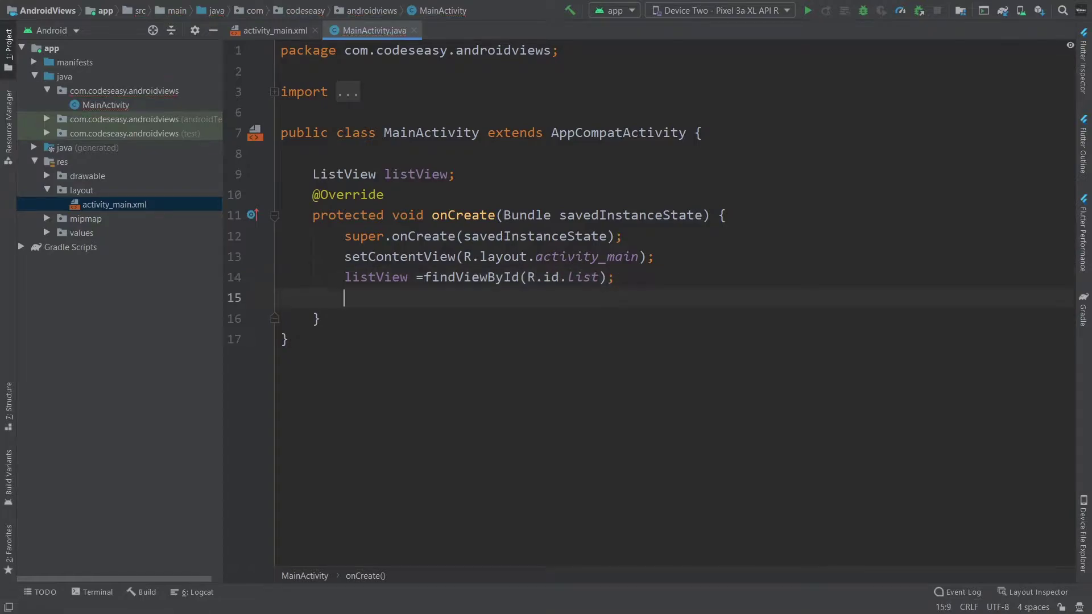
pyautogui.doubleClick(585, 276)
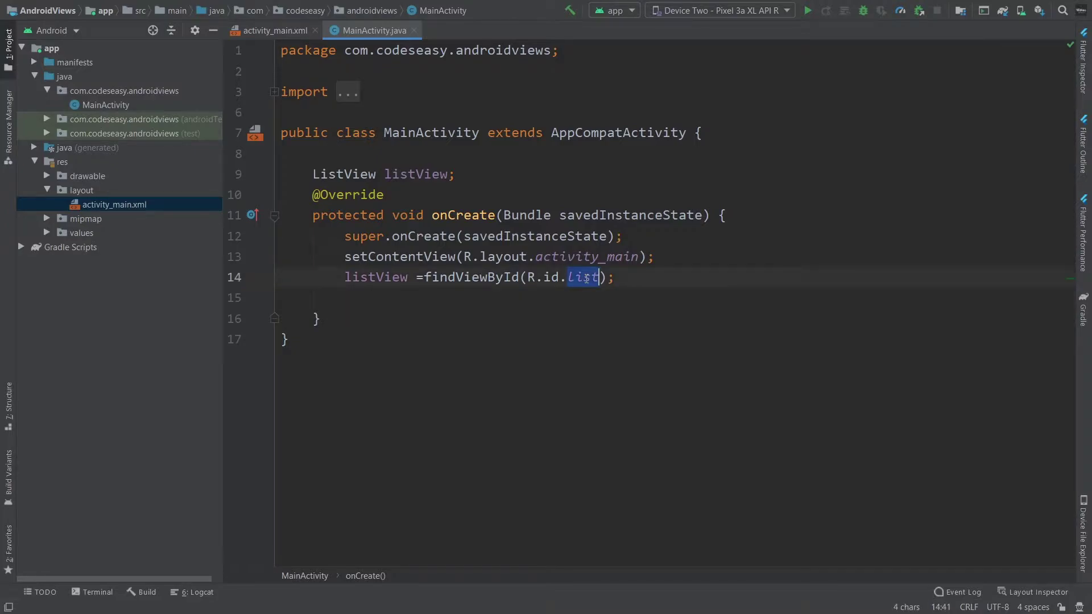
pyautogui.click(270, 30)
pyautogui.doubleClick(494, 235)
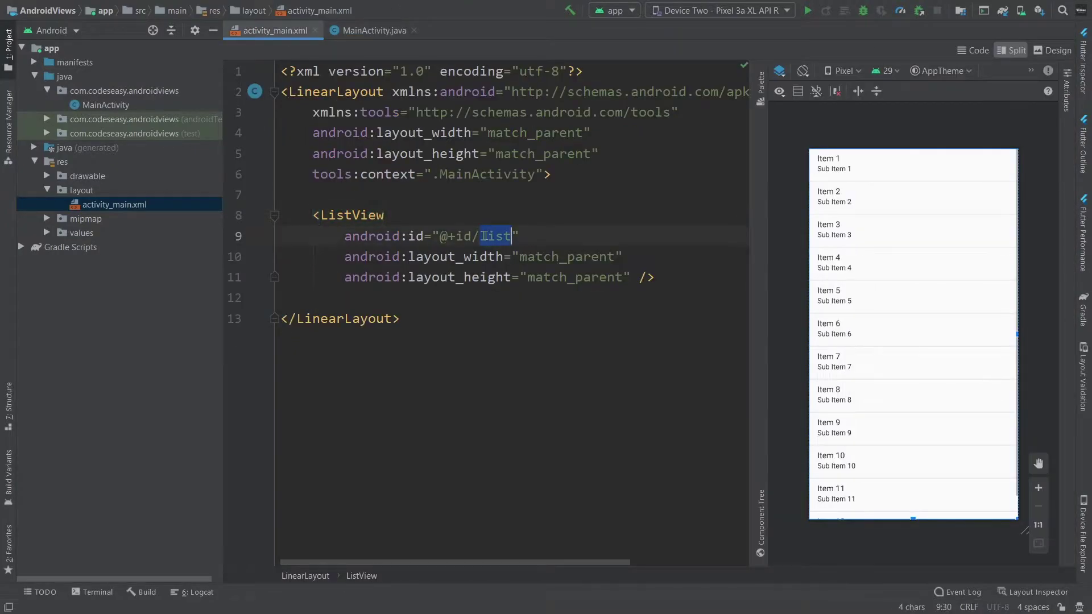
pyautogui.click(371, 30)
pyautogui.click(606, 298)
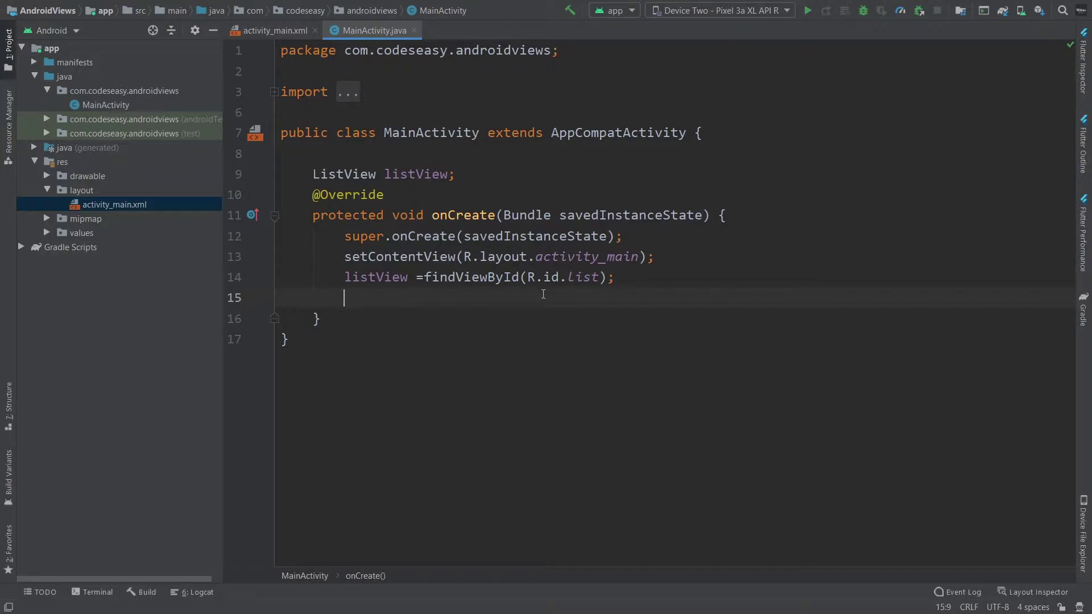
# Declare String array listItems holding "Item one", "Item two" and "Item three"
pyautogui.click(504, 174)
pyautogui.press('Return')
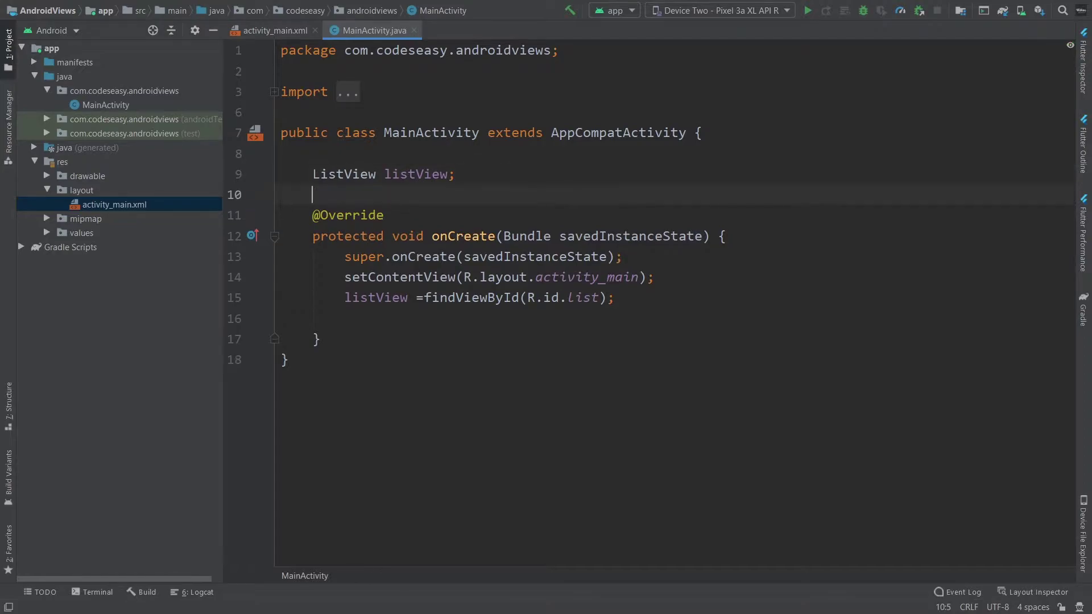
pyautogui.write('String[]')
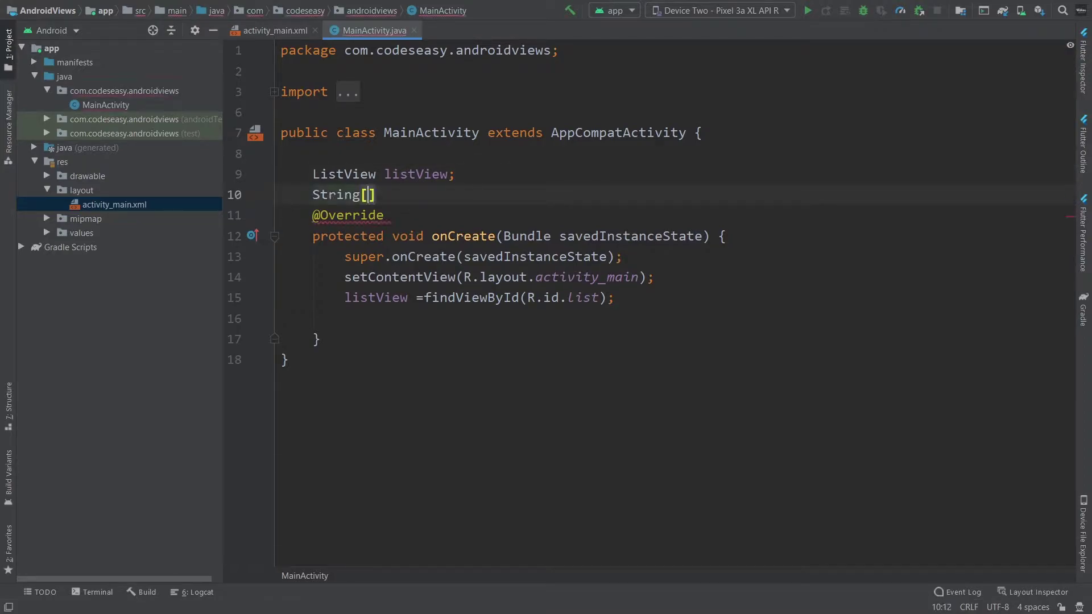
pyautogui.write(' listItems = {"')
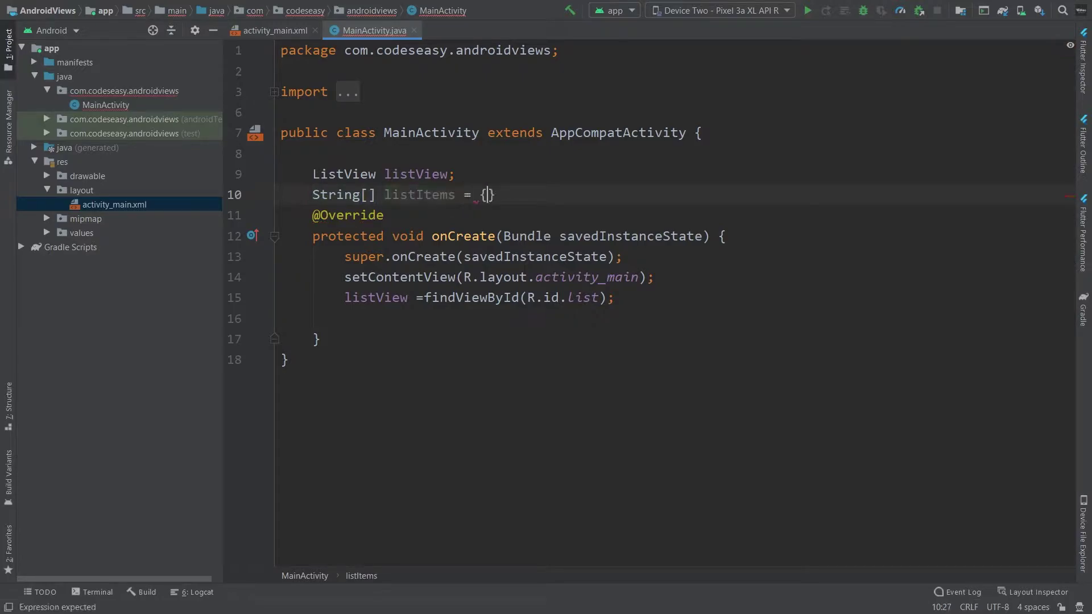
pyautogui.write('Item one", It')
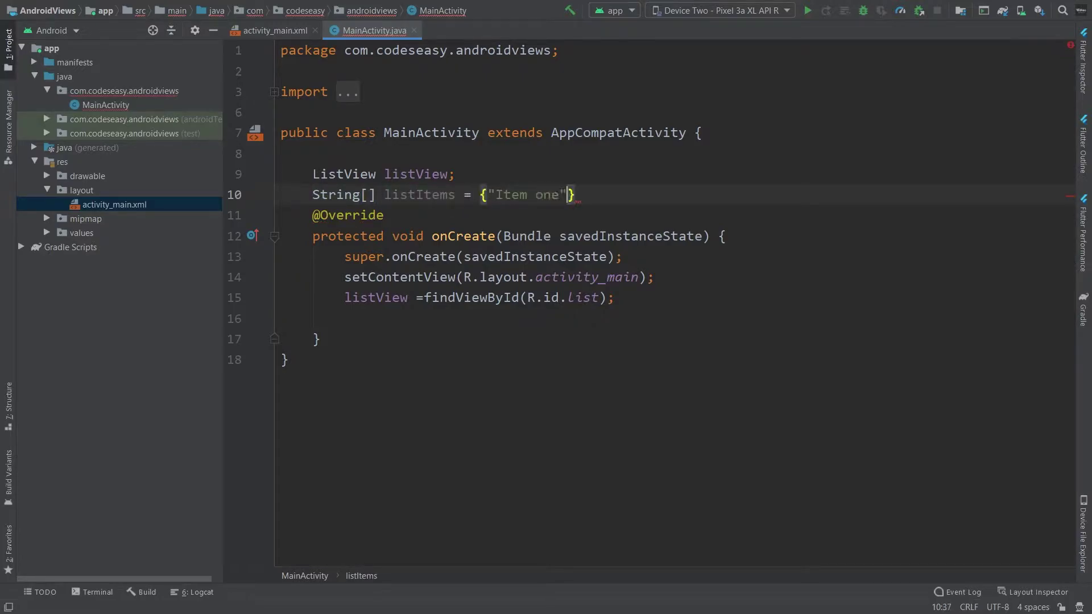
pyautogui.write('e')
pyautogui.press('BackSpace')
pyautogui.press('BackSpace')
pyautogui.press('BackSpace')
pyautogui.write('"Item 2",')
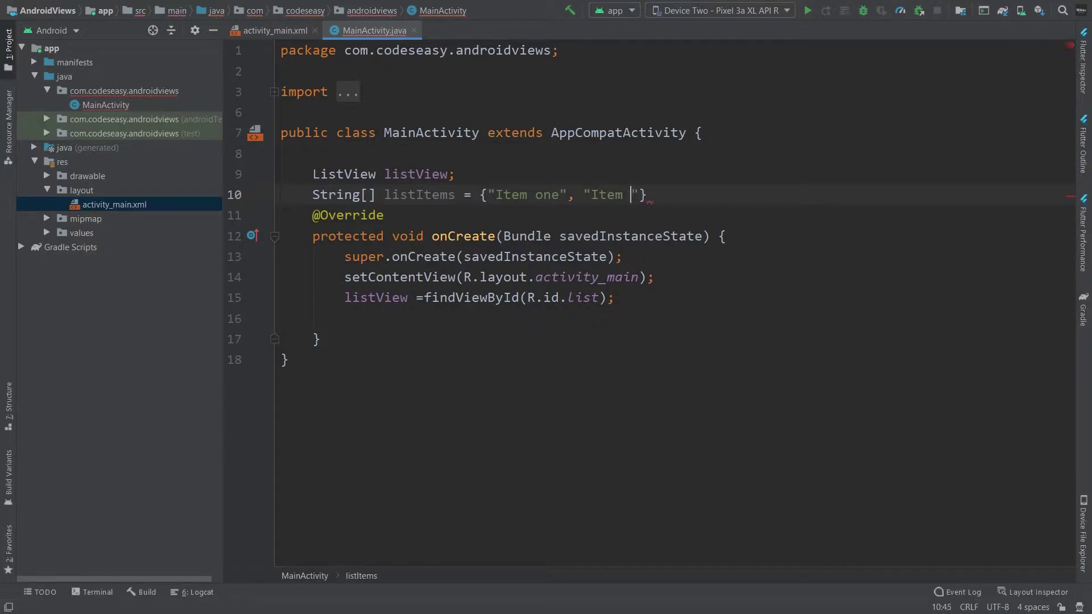
pyautogui.press('BackSpace')
pyautogui.press('BackSpace')
pyautogui.press('BackSpace')
pyautogui.write('two", ')
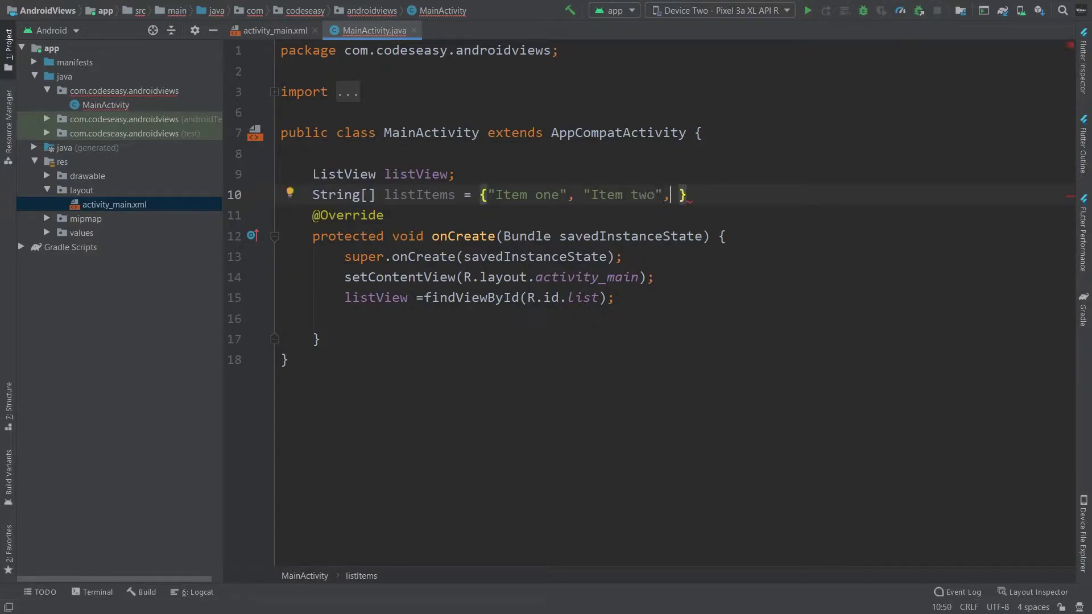
pyautogui.write('"Item three')
pyautogui.press('End')
pyautogui.write(';')
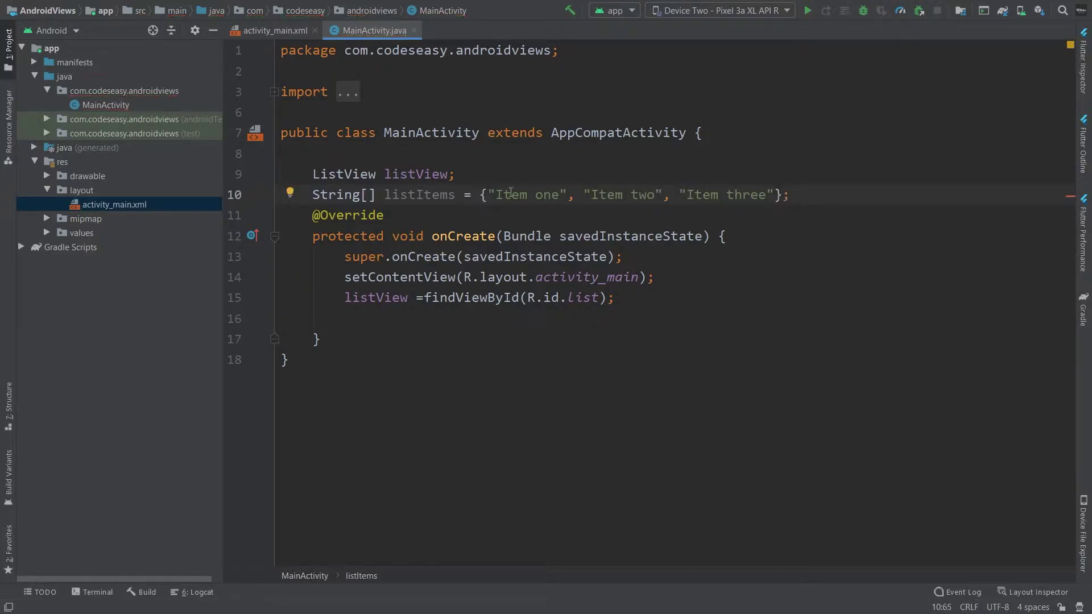
pyautogui.press('Return')
pyautogui.click(742, 336)
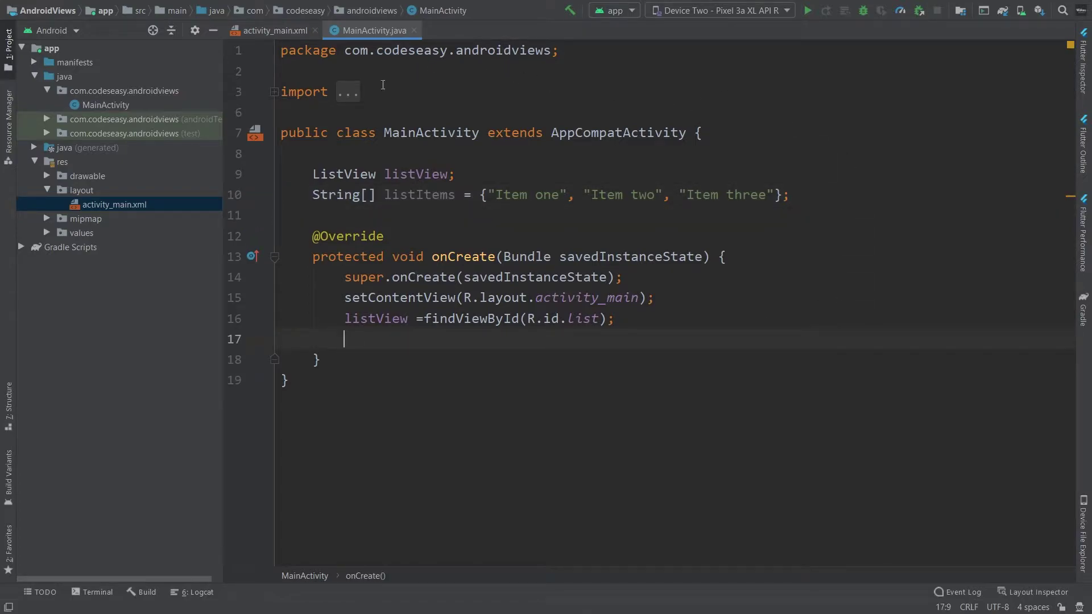
# Choose res/layout as the destination for the new list_item layout file
pyautogui.click(199, 188)
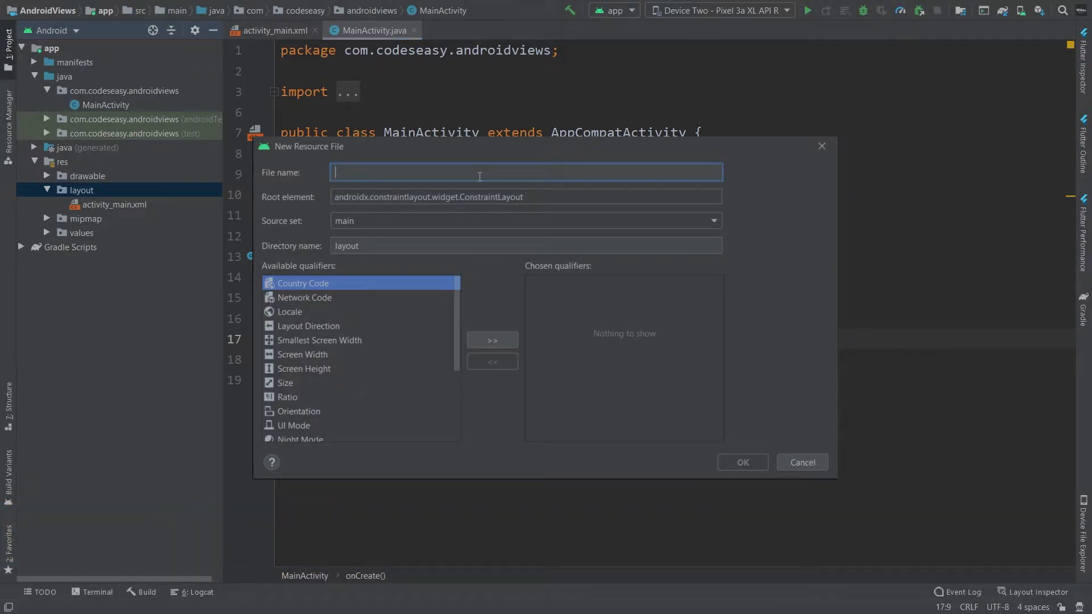
pyautogui.write('list_')
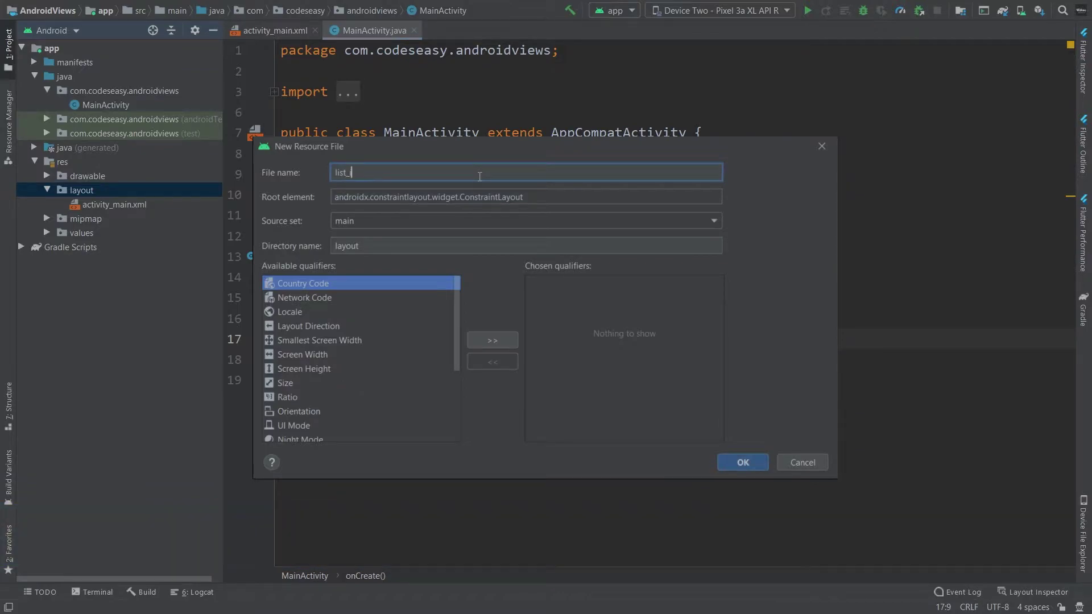
pyautogui.write('item')
# Create list_item.xml and replace its ConstraintLayout root with LinearLayout in Split view
pyautogui.click(742, 462)
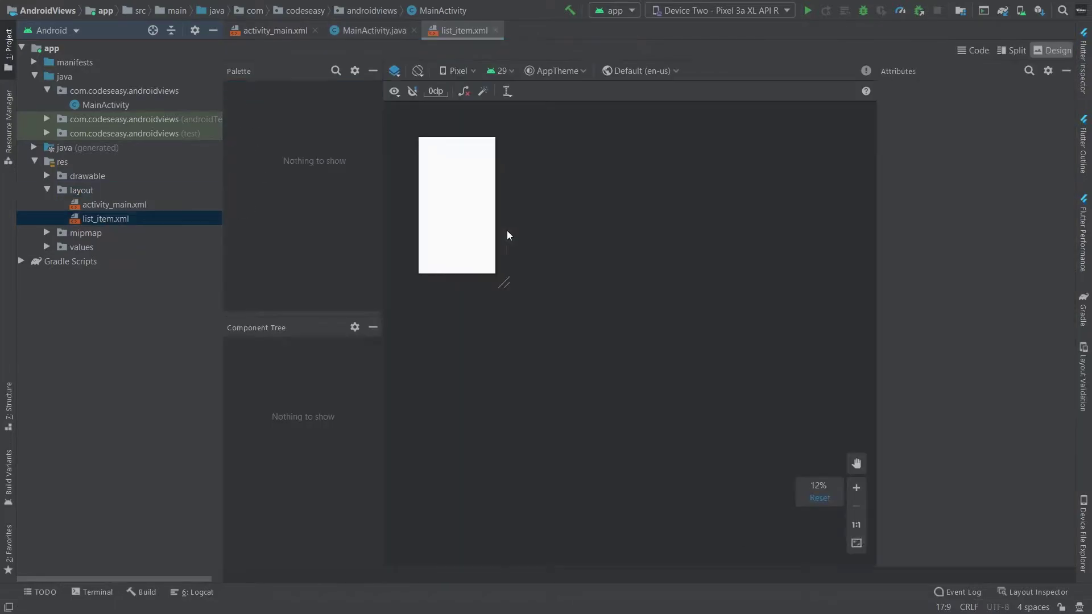
pyautogui.click(1016, 49)
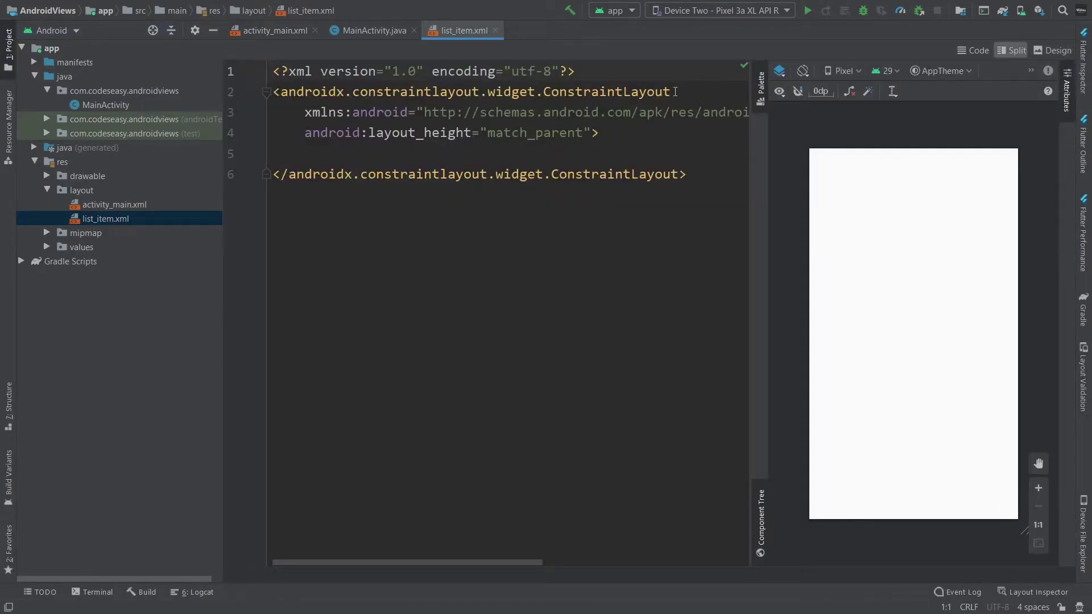
pyautogui.moveTo(675, 91)
pyautogui.mouseDown()
pyautogui.moveTo(279, 112)
pyautogui.moveTo(277, 91)
pyautogui.mouseUp()
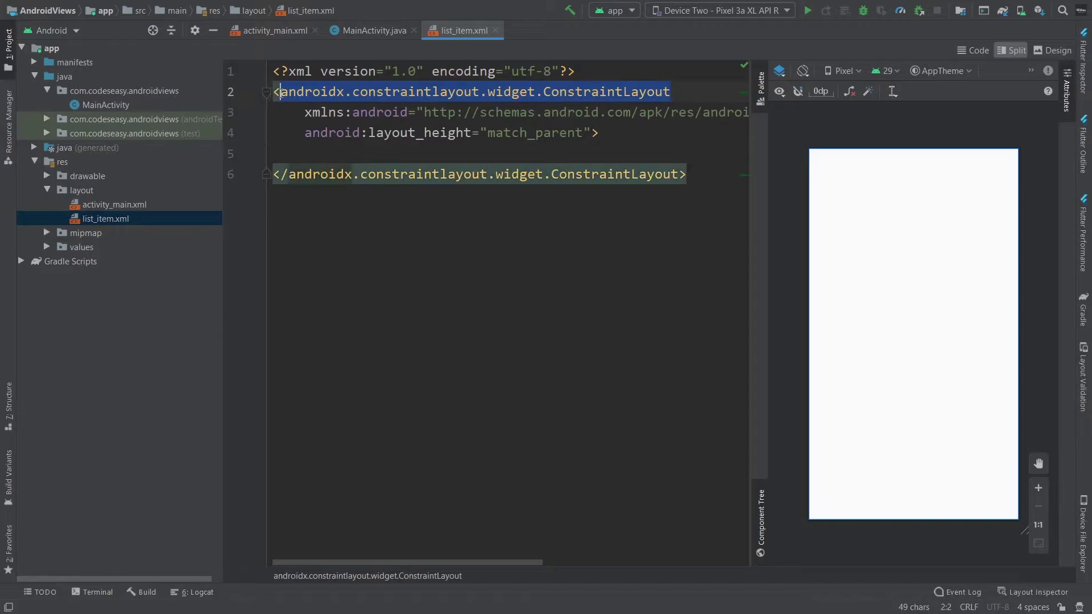
pyautogui.write('L')
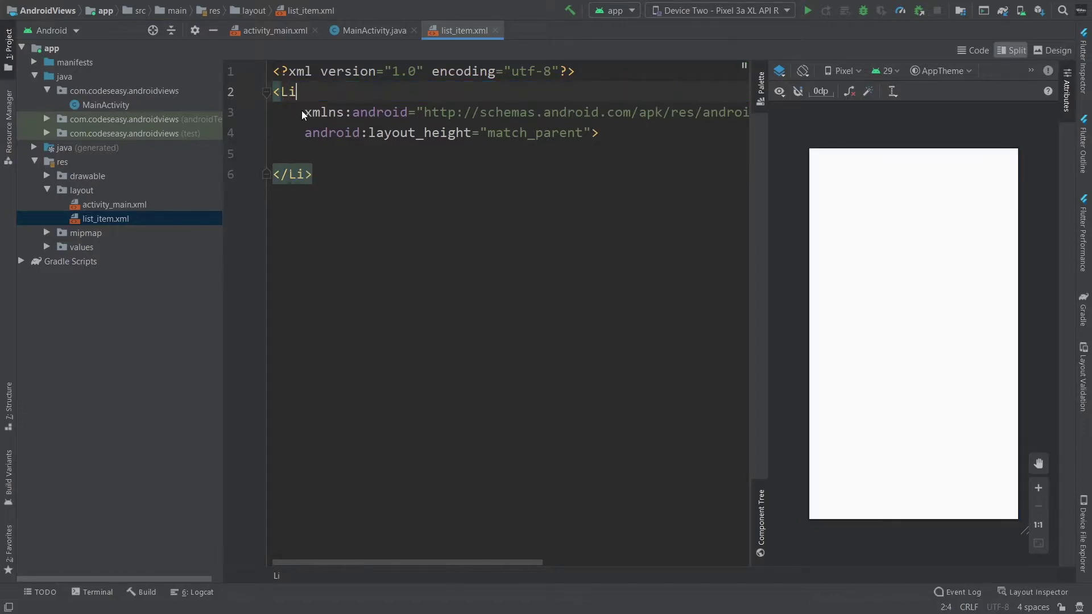
pyautogui.write('i')
pyautogui.press('Return')
# Add a TextView with wrap_content width and height inside the LinearLayout
pyautogui.click(599, 133)
pyautogui.press('End')
pyautogui.press('Return')
pyautogui.write('<Te')
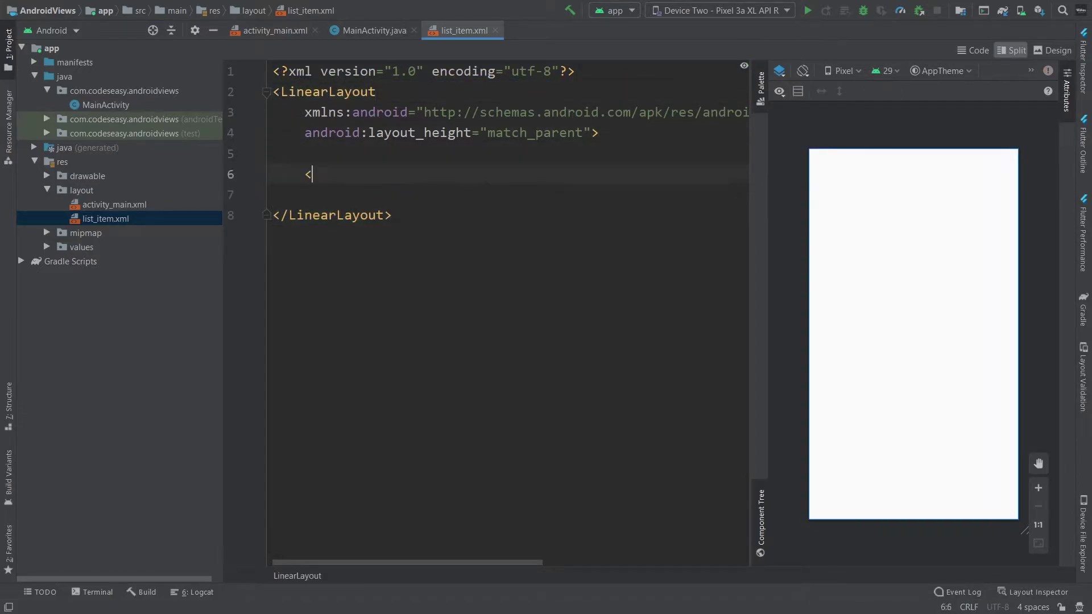
pyautogui.press('Return')
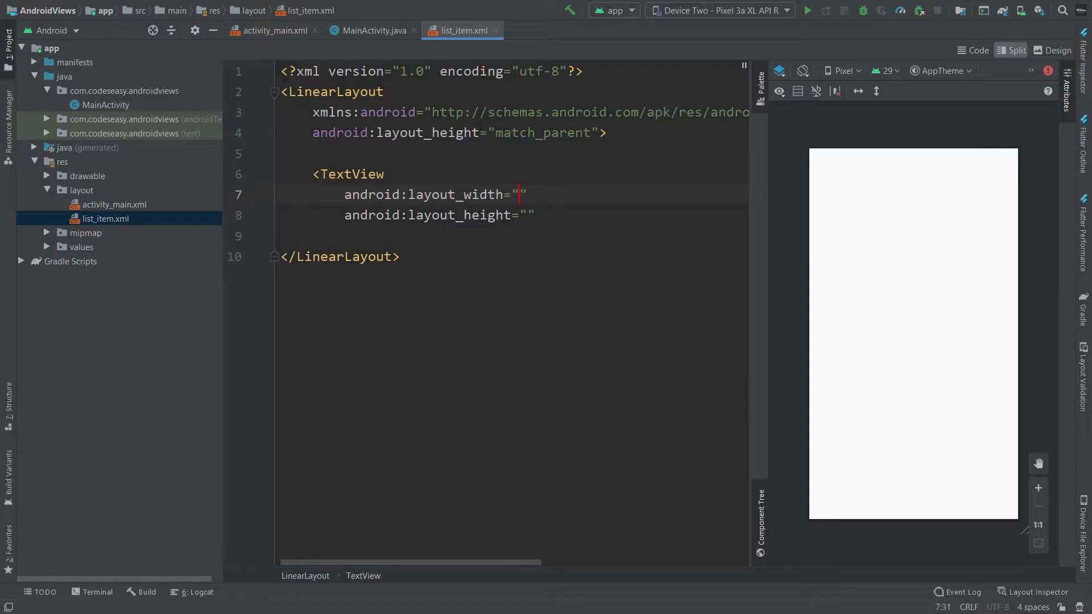
pyautogui.write('m')
pyautogui.press('Return')
pyautogui.write('w')
pyautogui.press('Return')
pyautogui.write('/>')
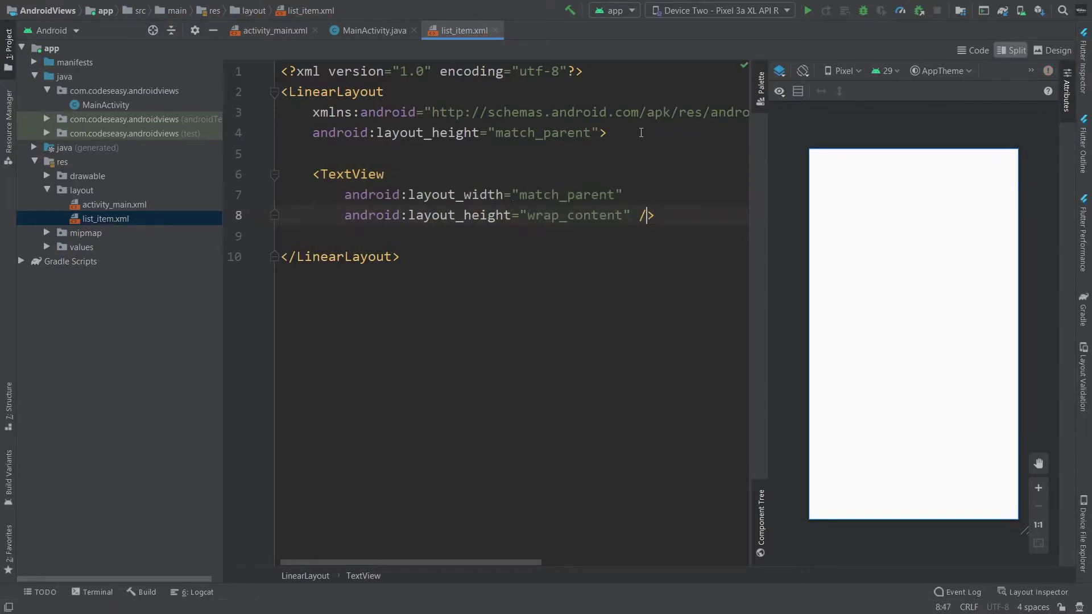
pyautogui.doubleClick(563, 194)
pyautogui.write('w')
pyautogui.press('Return')
# Give the TextView the id @+id/listText
pyautogui.press('Up')
pyautogui.press('End')
pyautogui.press('Return')
pyautogui.write('i')
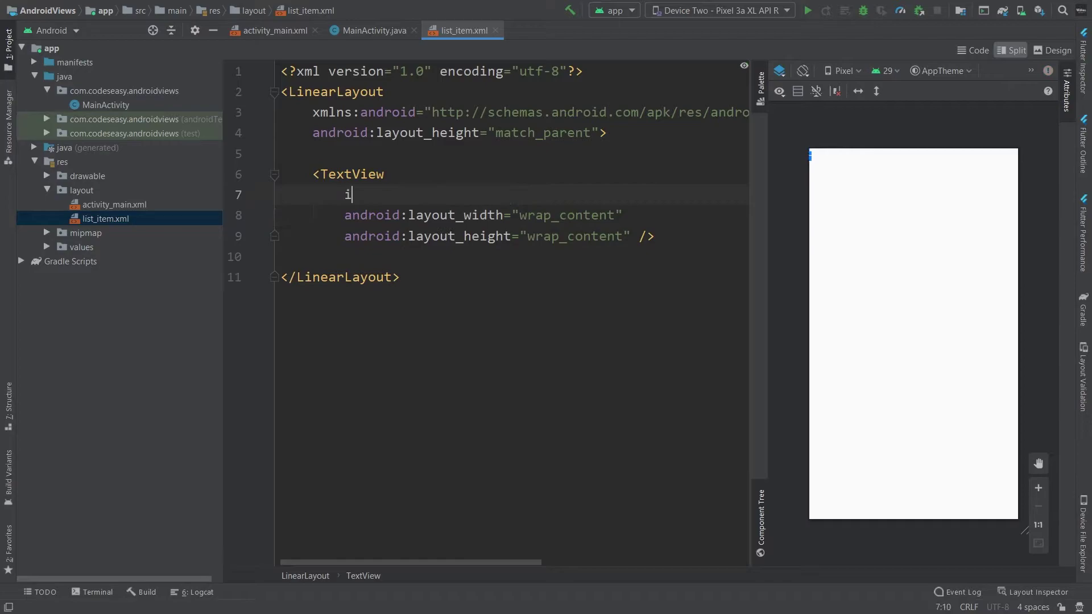
pyautogui.write('d')
pyautogui.press('Return')
pyautogui.write('@+id/')
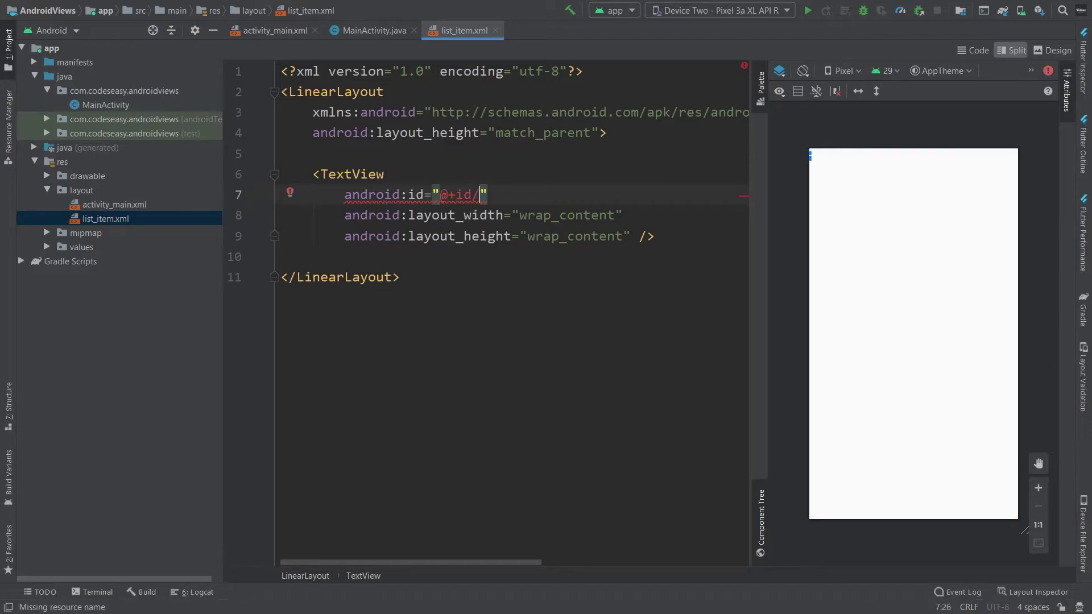
pyautogui.write('list')
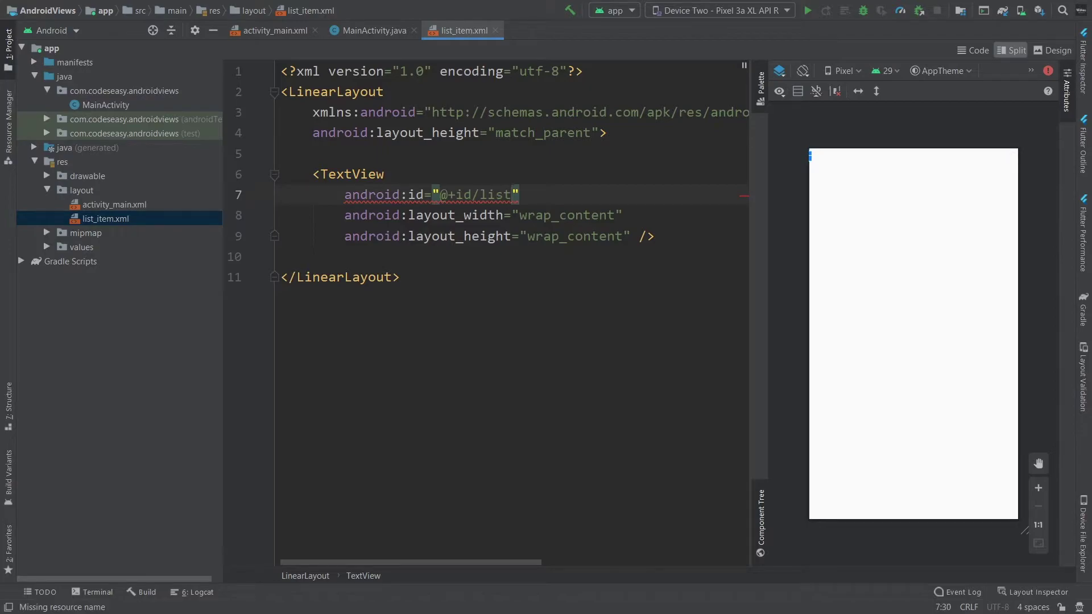
pyautogui.write('Tea')
pyautogui.press('BackSpace')
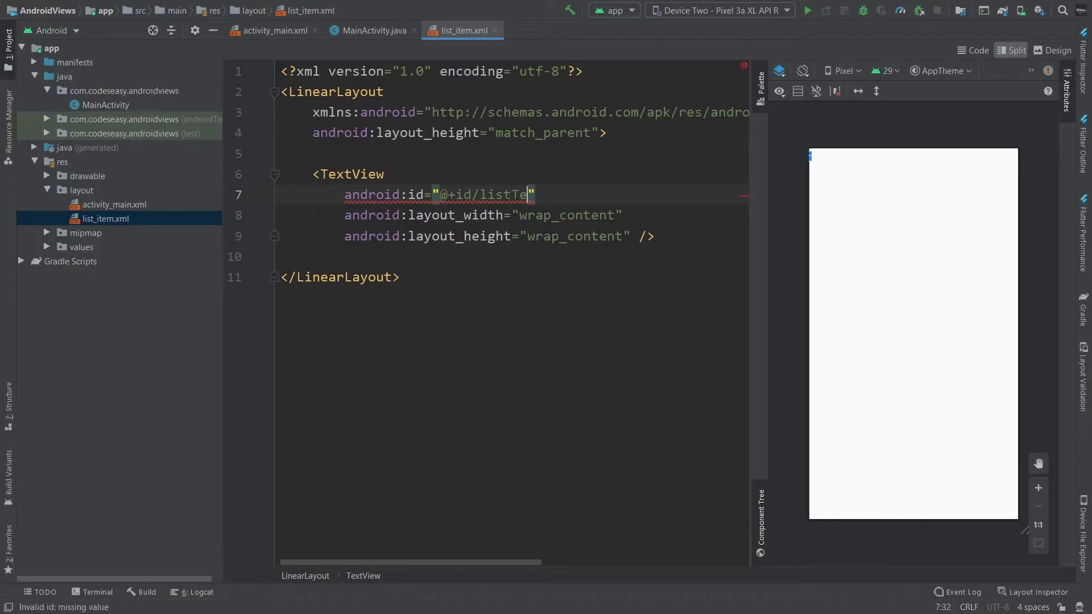
pyautogui.write('xt')
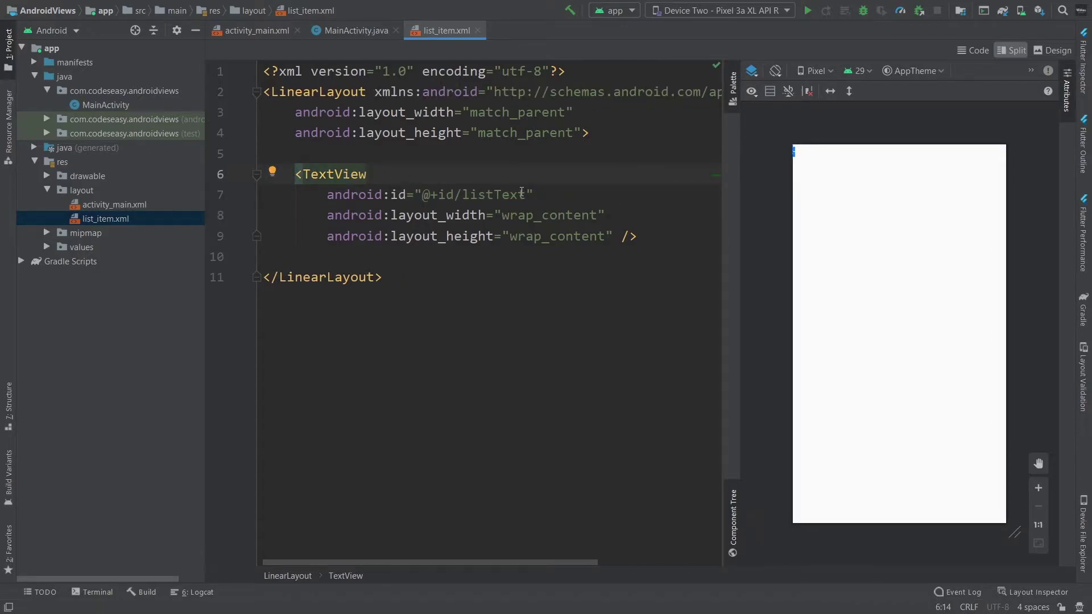
# Declare ArrayAdapter<String> adapter below listItems in MainActivity, importing ArrayAdapter
pyautogui.click(363, 30)
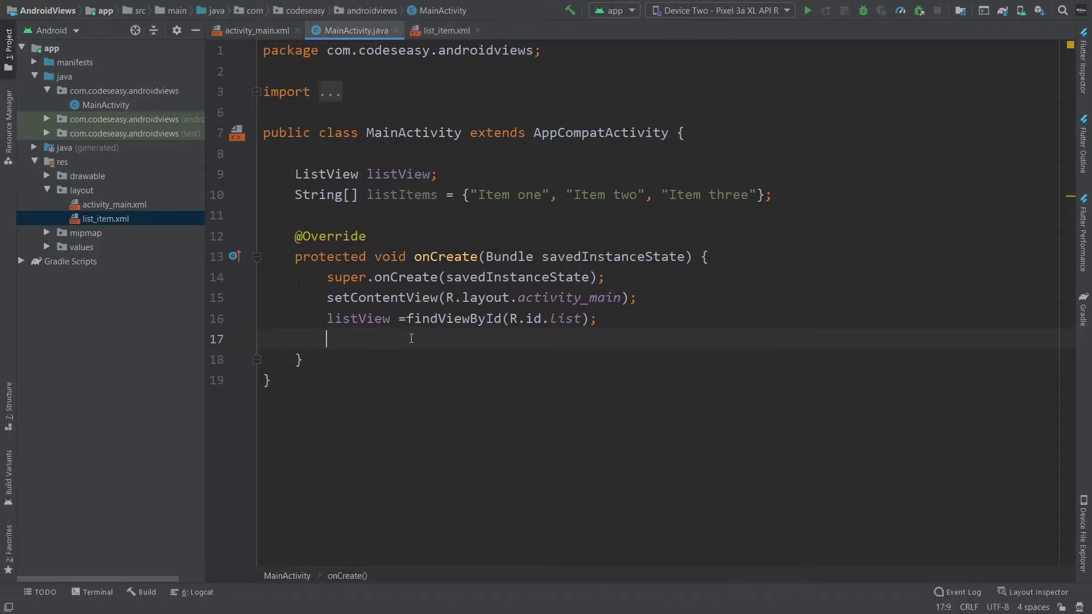
pyautogui.click(395, 213)
pyautogui.write('Arr')
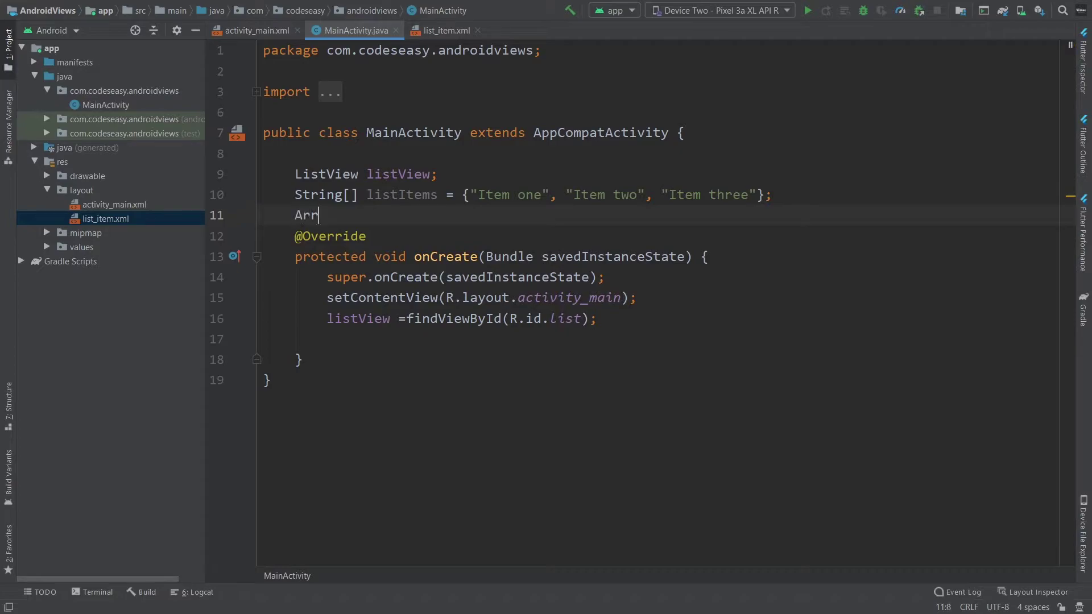
pyautogui.write('ayA')
pyautogui.press('Return')
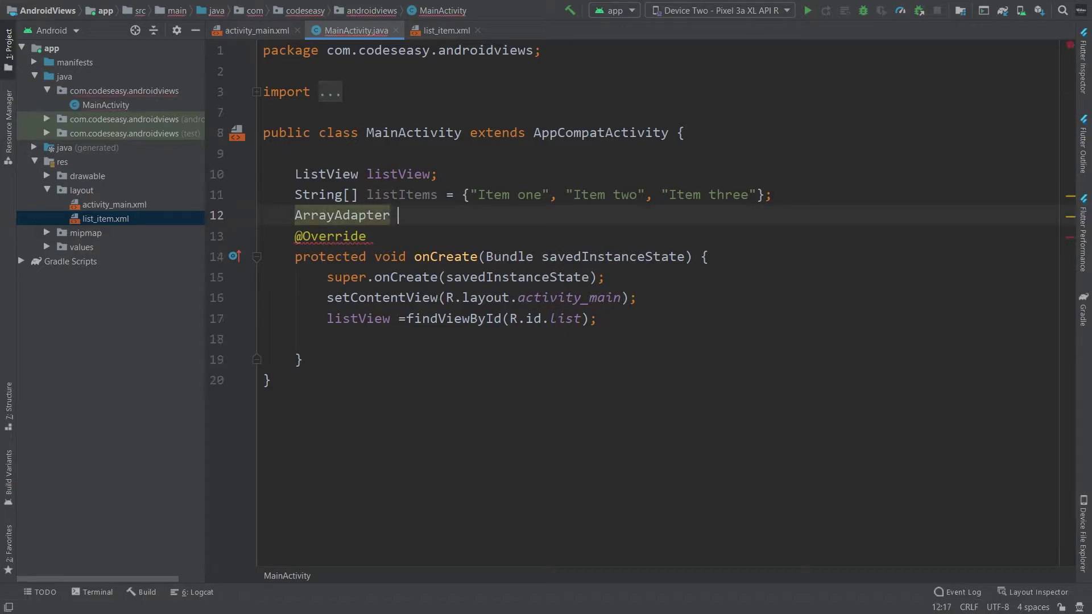
pyautogui.write('<String>')
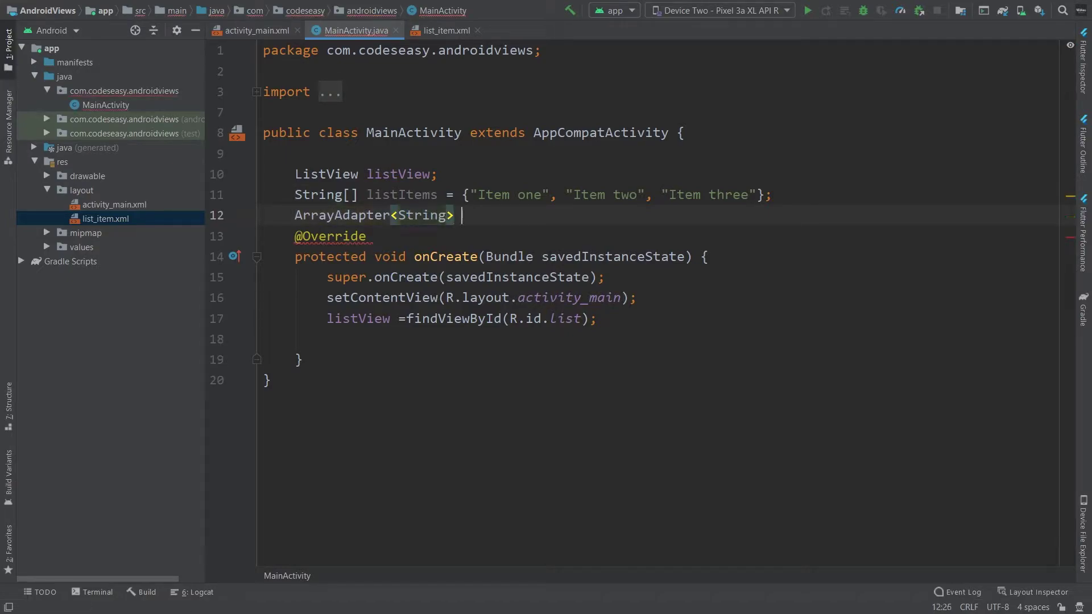
pyautogui.write(' adapter;')
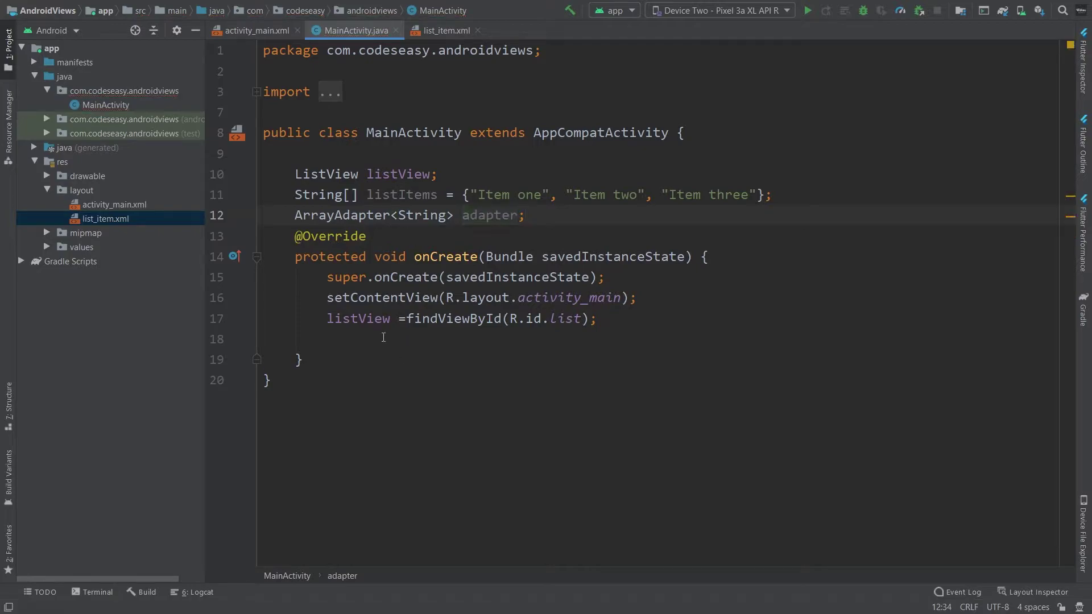
pyautogui.click(395, 341)
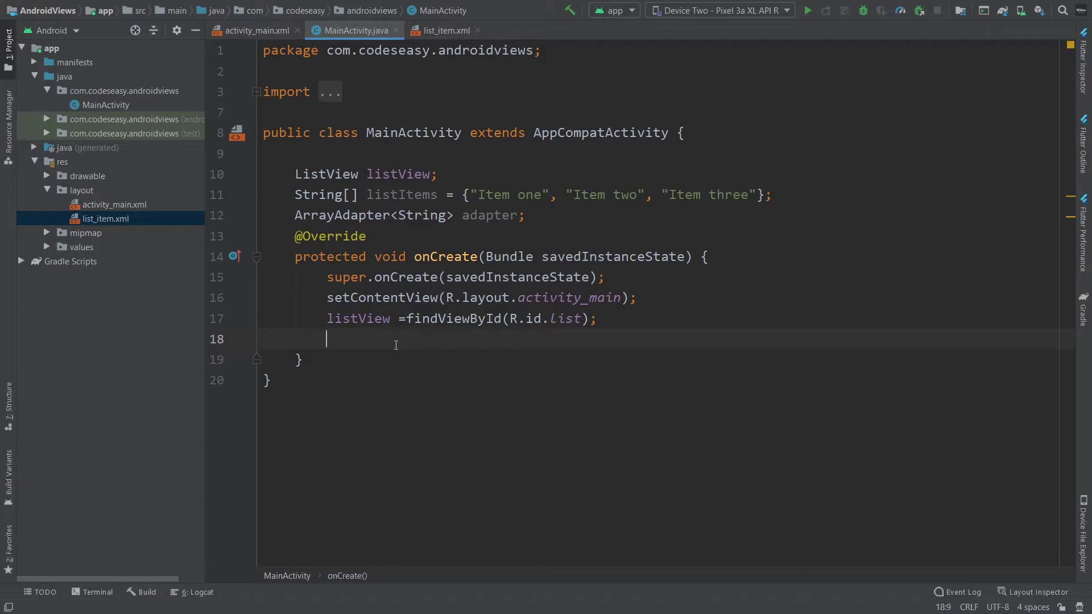
pyautogui.write('adapter = ')
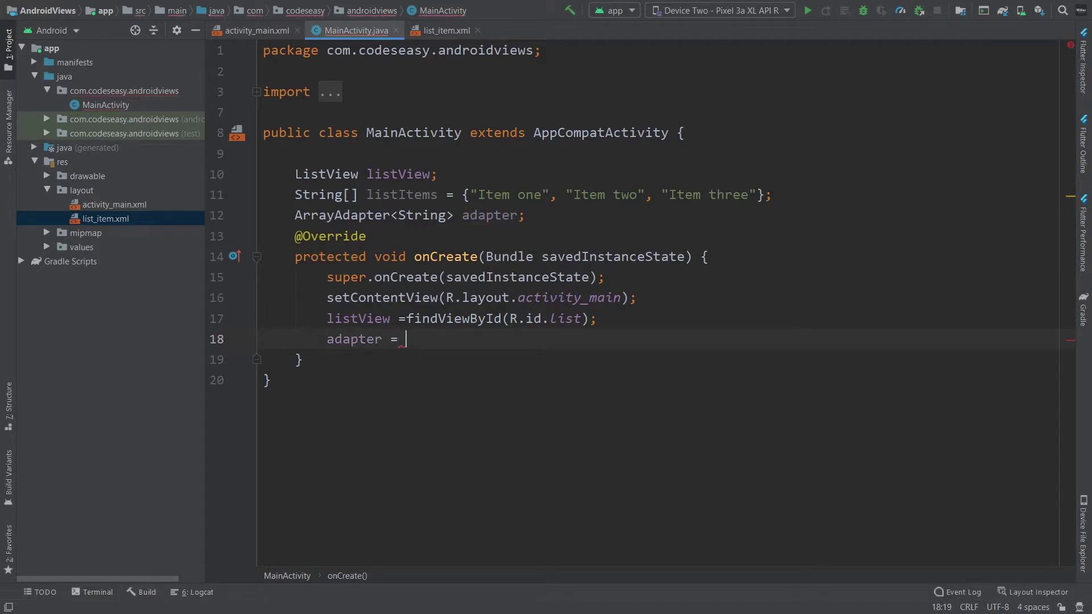
pyautogui.write('new Arr')
# Begin the new ArrayAdapter with this and R.layout.list_item, fixing the R.layout typo
pyautogui.press('Return')
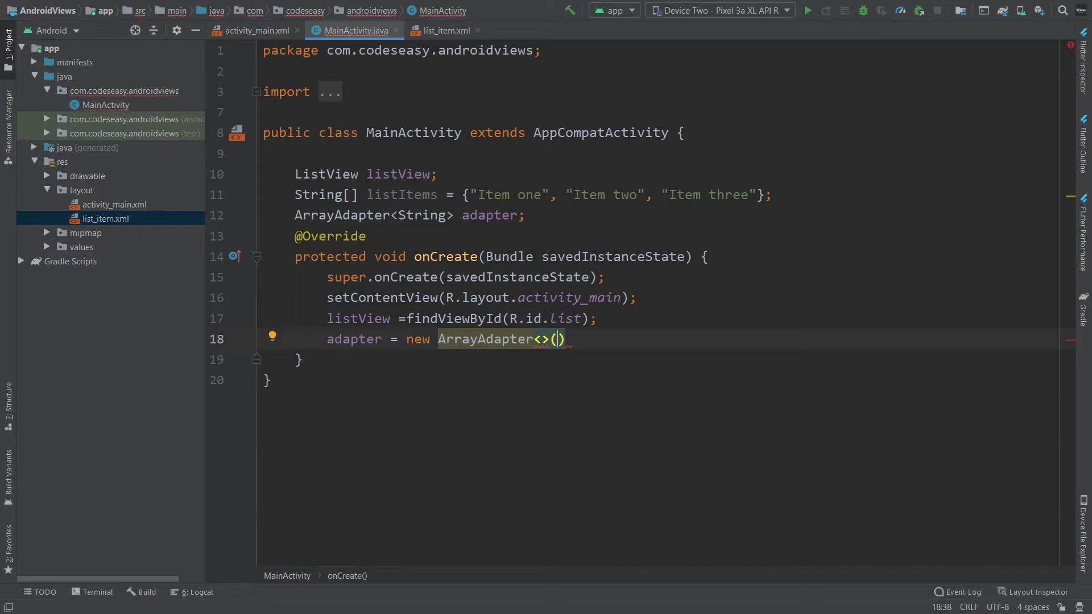
pyautogui.write('this')
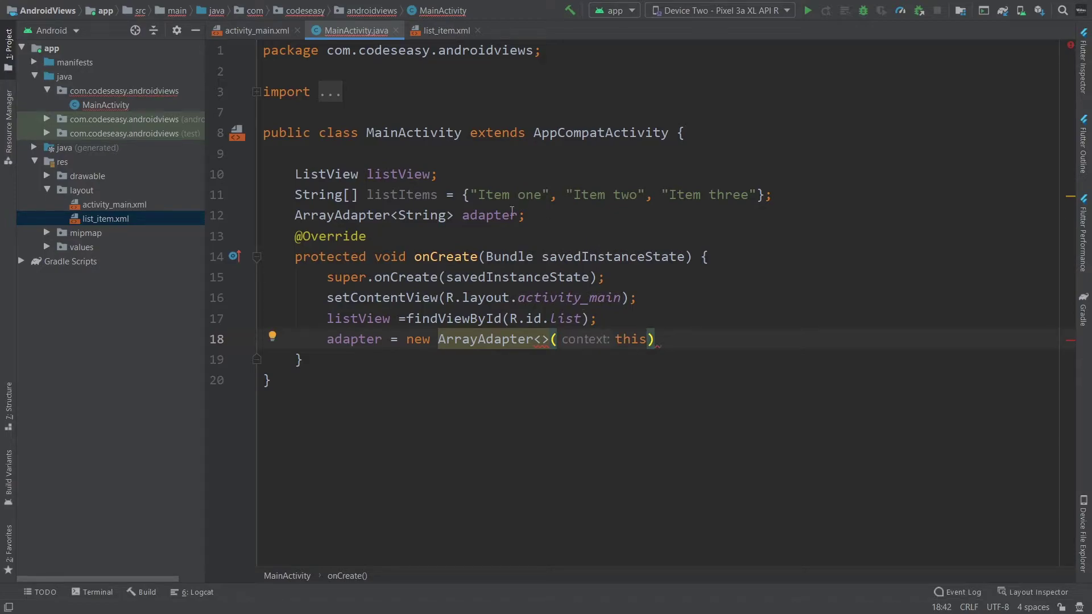
pyautogui.click(166, 219)
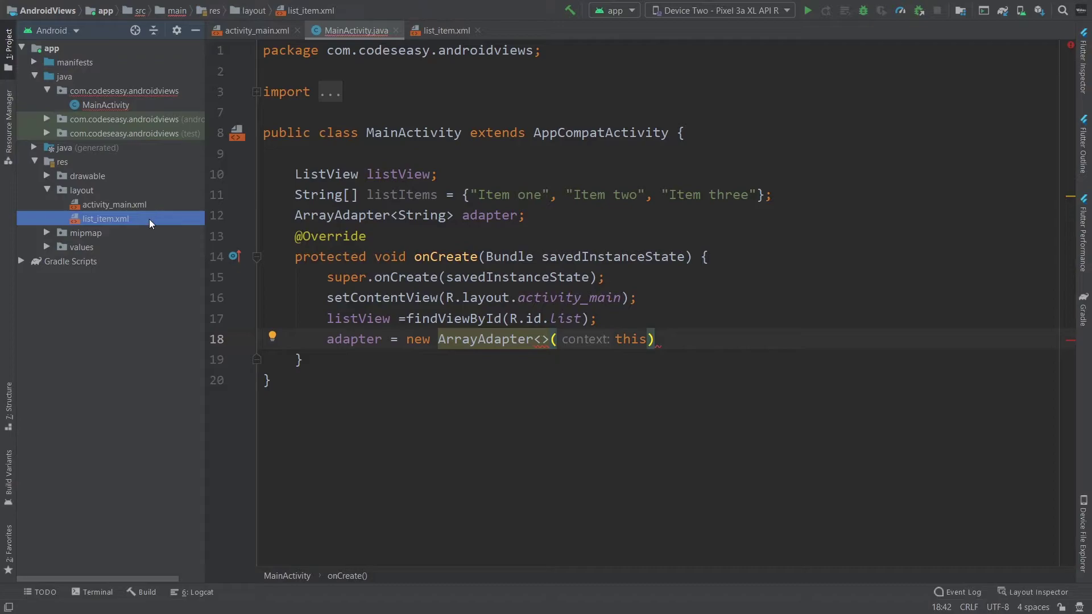
pyautogui.click(650, 338)
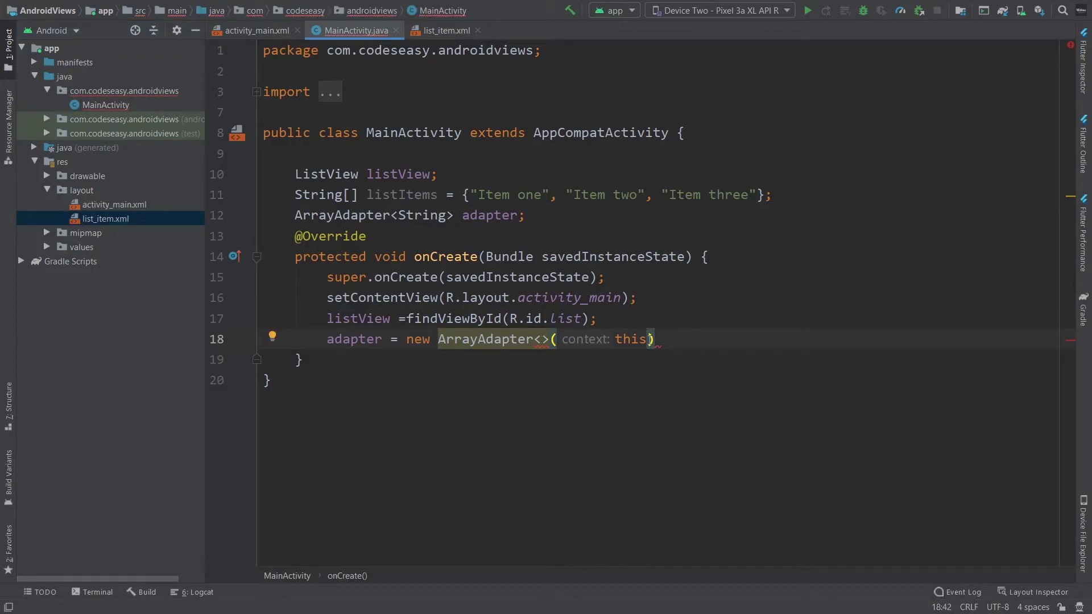
pyautogui.write(',')
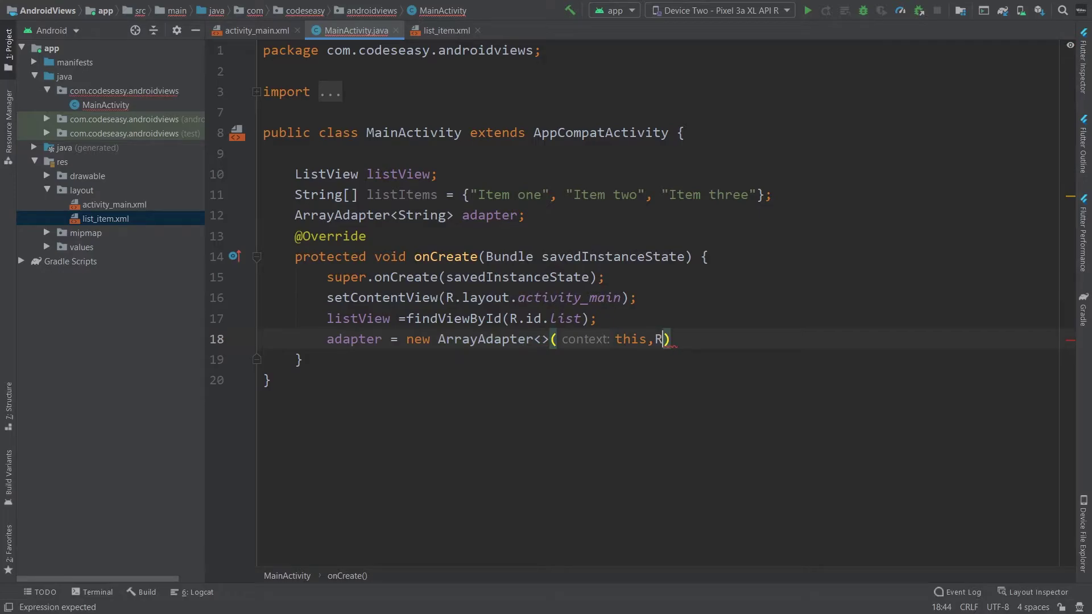
pyautogui.write('R.layout/')
pyautogui.press('BackSpace')
pyautogui.write('.')
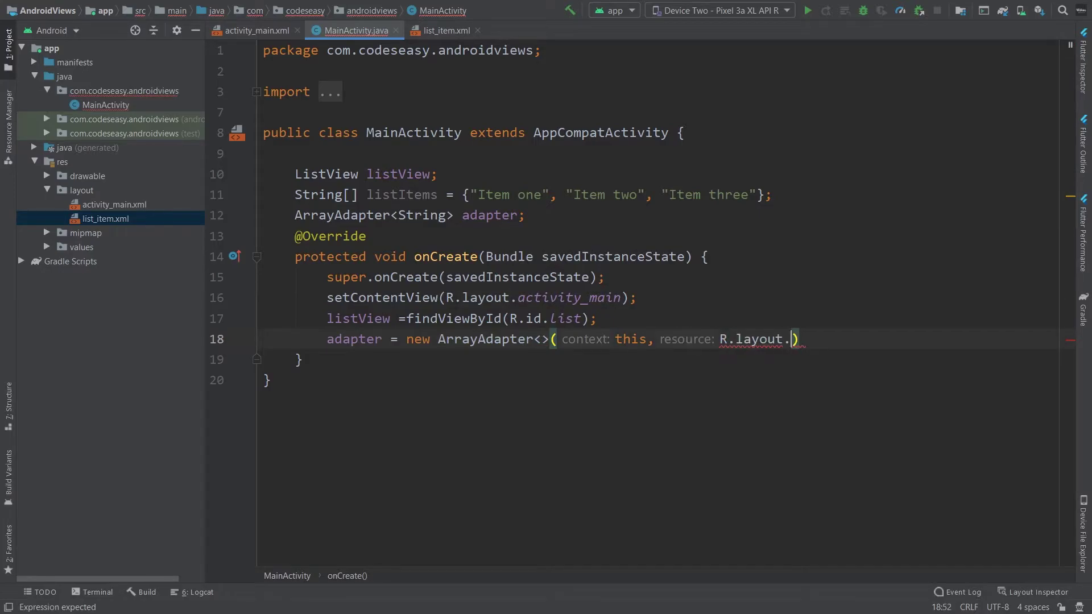
pyautogui.write('list_item,')
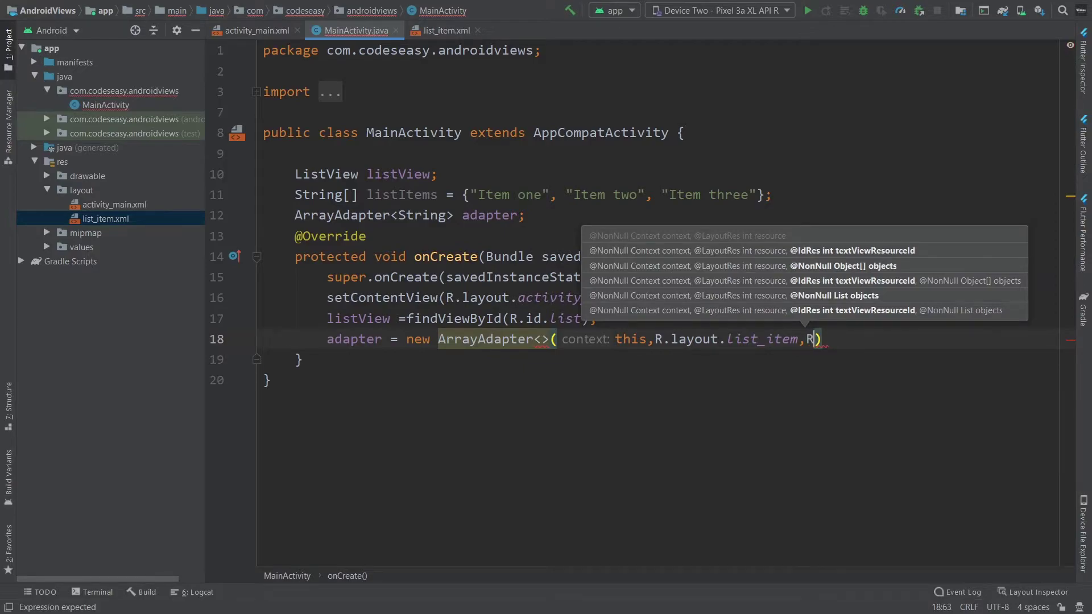
pyautogui.write('R.id.')
pyautogui.write('list')
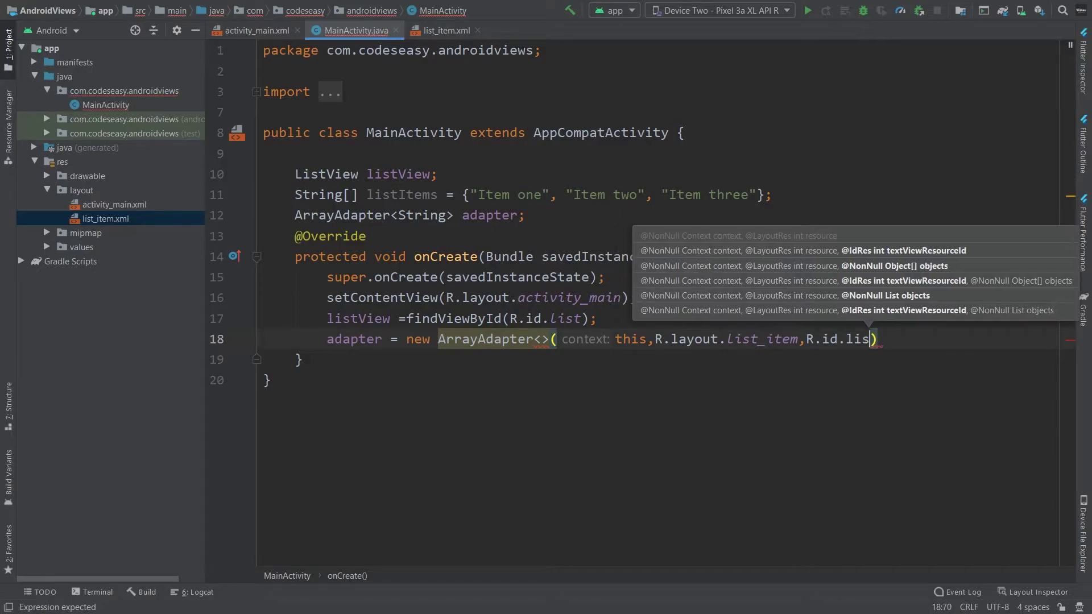
pyautogui.write('Text,')
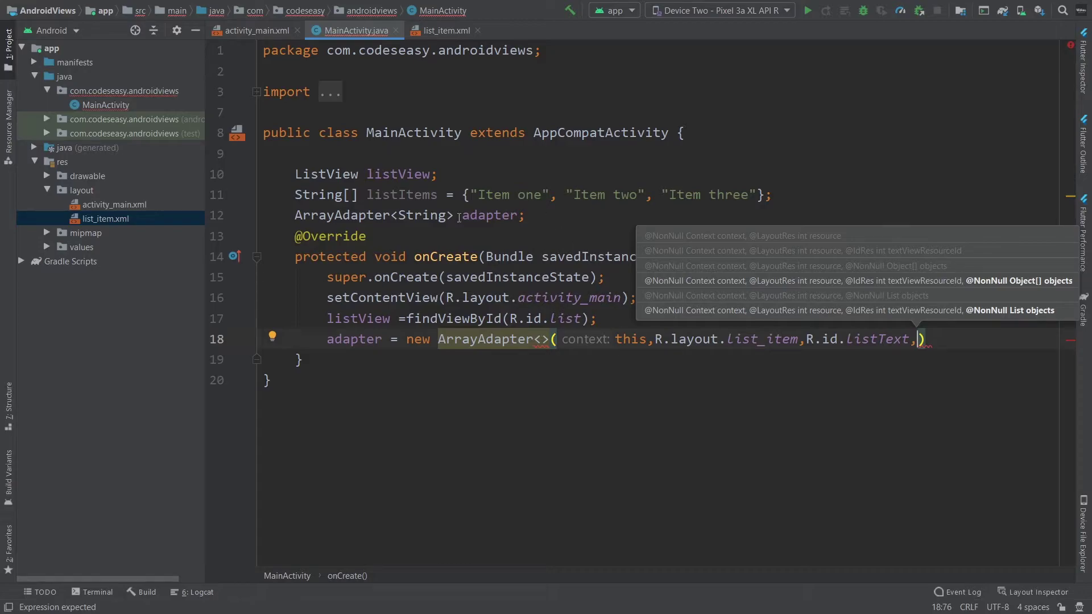
# Finish the adapter arguments with R.id.listText and listItems, ending the statement
pyautogui.click(413, 195)
pyautogui.doubleClick(414, 195)
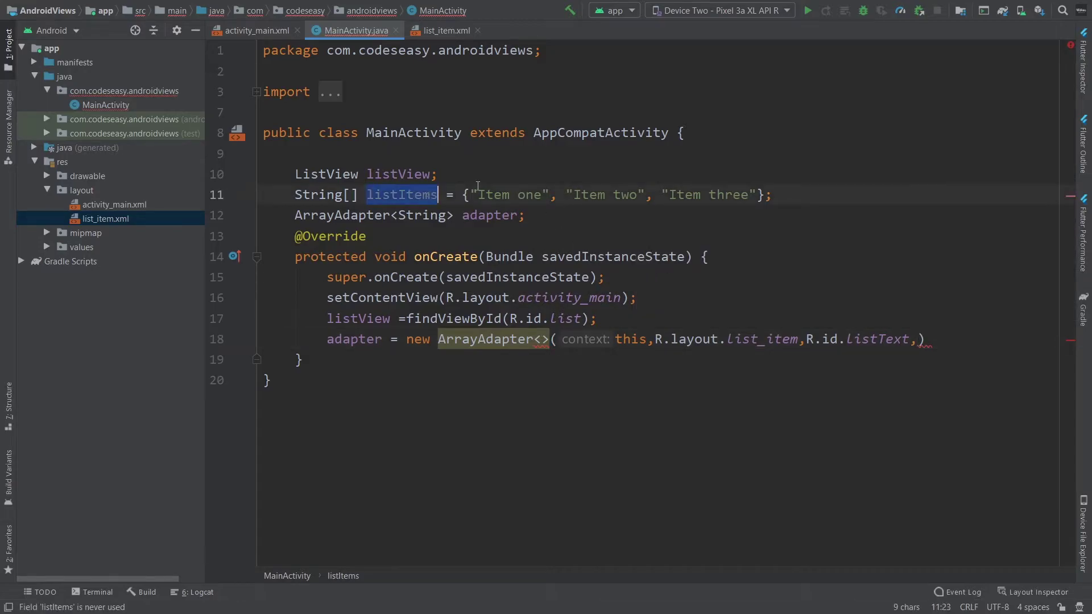
pyautogui.moveTo(478, 195); pyautogui.dragTo(638, 195)
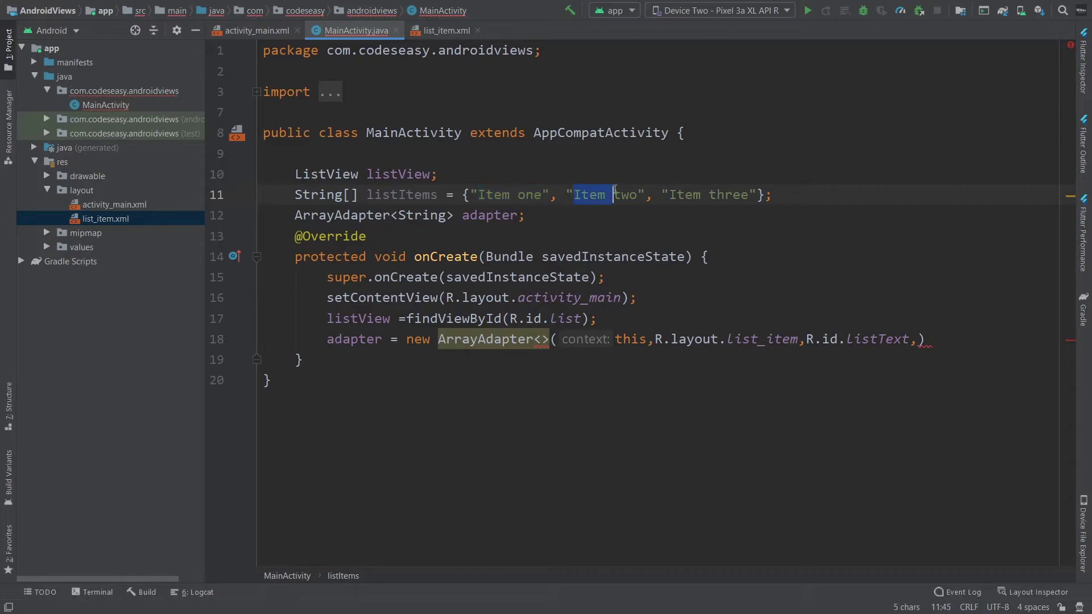
pyautogui.click(920, 339)
pyautogui.write('l')
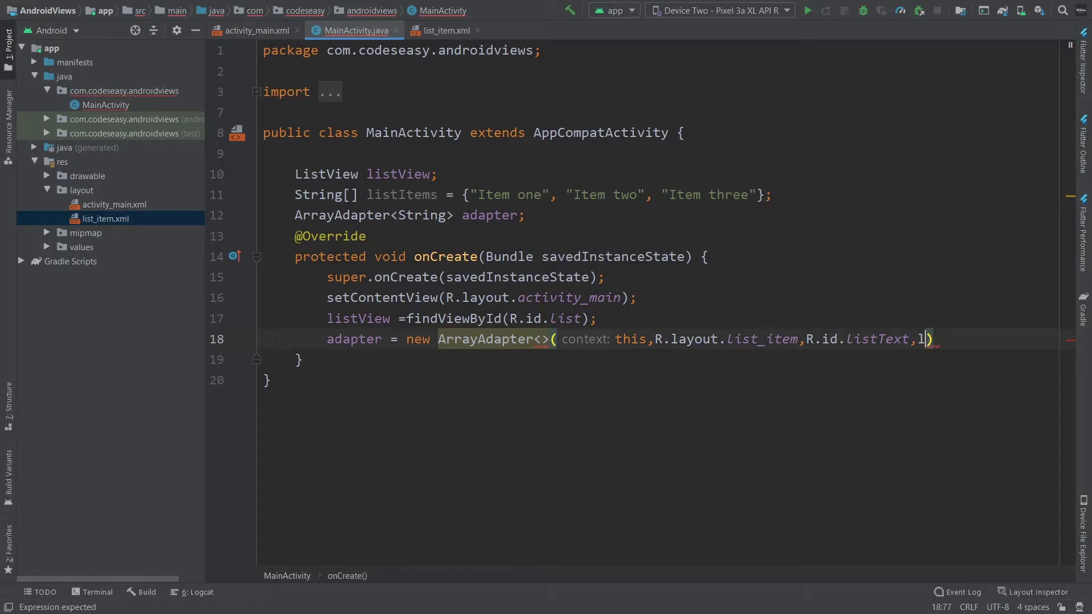
pyautogui.write('istItems')
pyautogui.press('End')
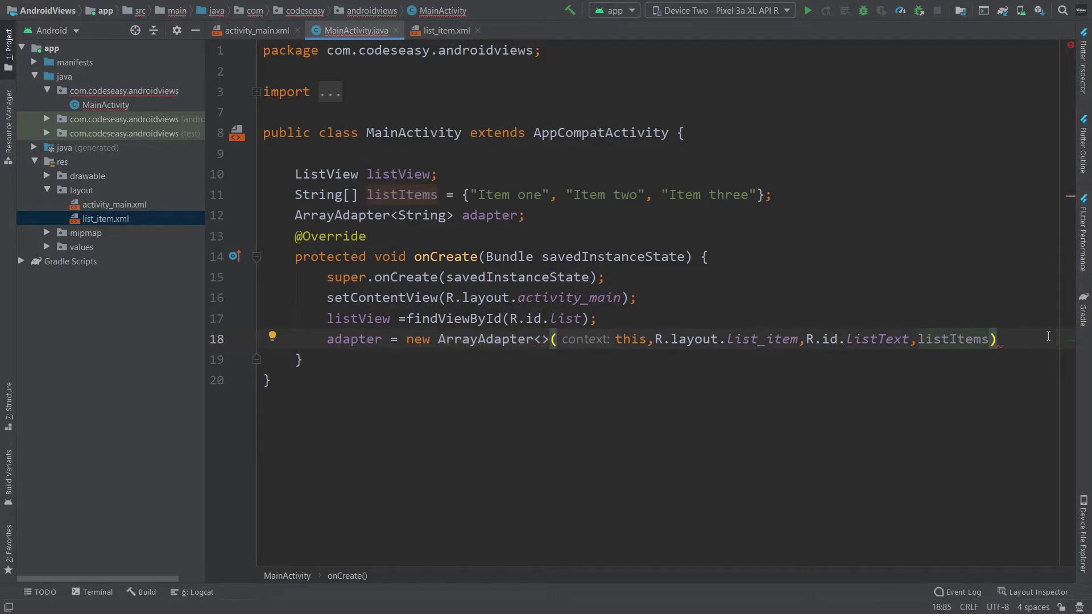
pyautogui.write(';')
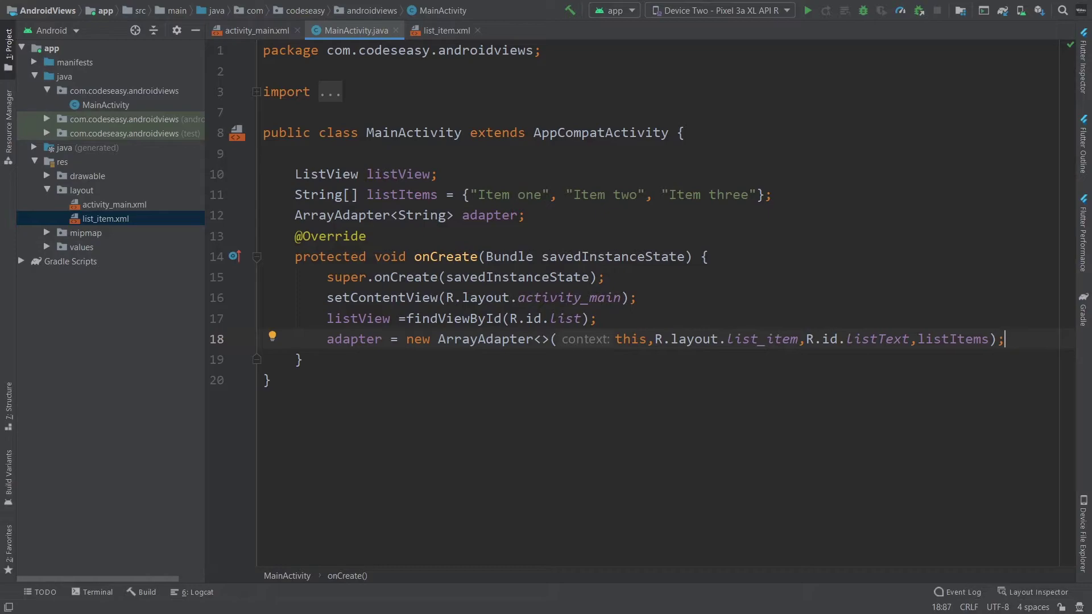
pyautogui.press('Return')
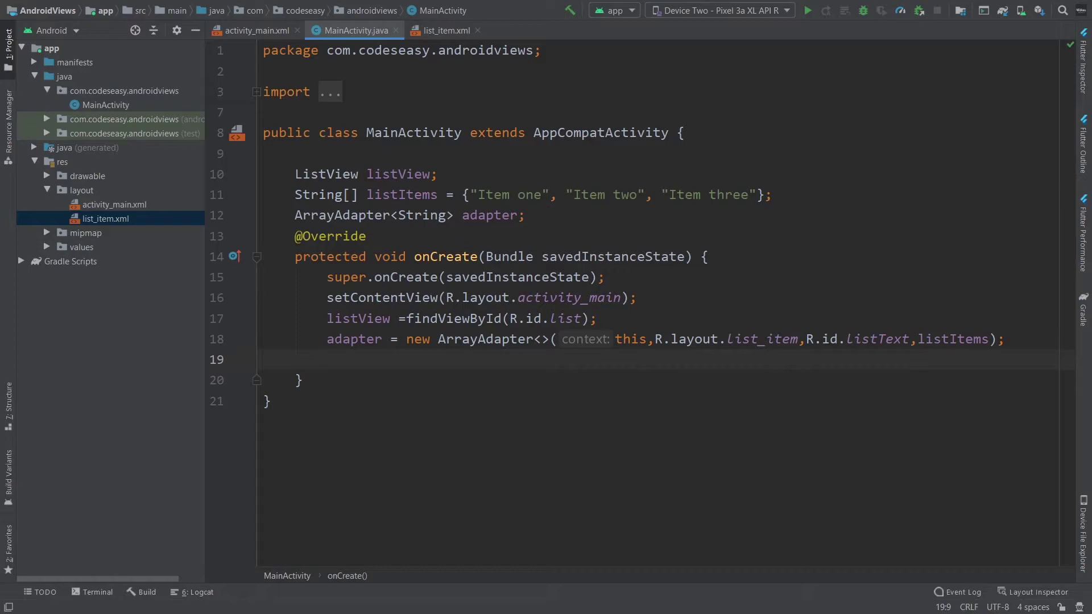
pyautogui.write('listView')
pyautogui.write('.setAdapter(a')
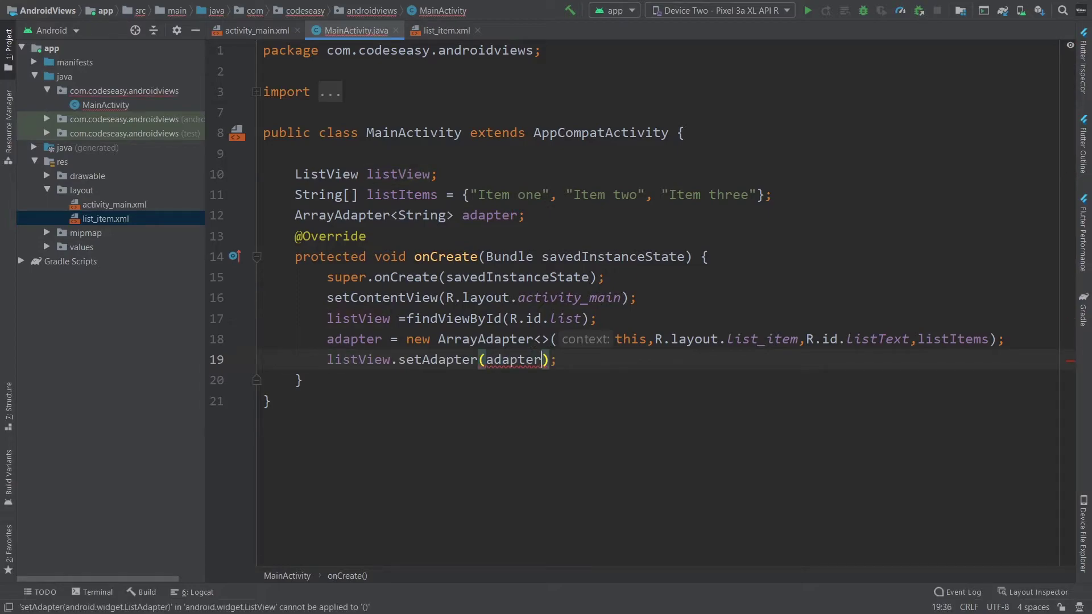
pyautogui.write('dapter')
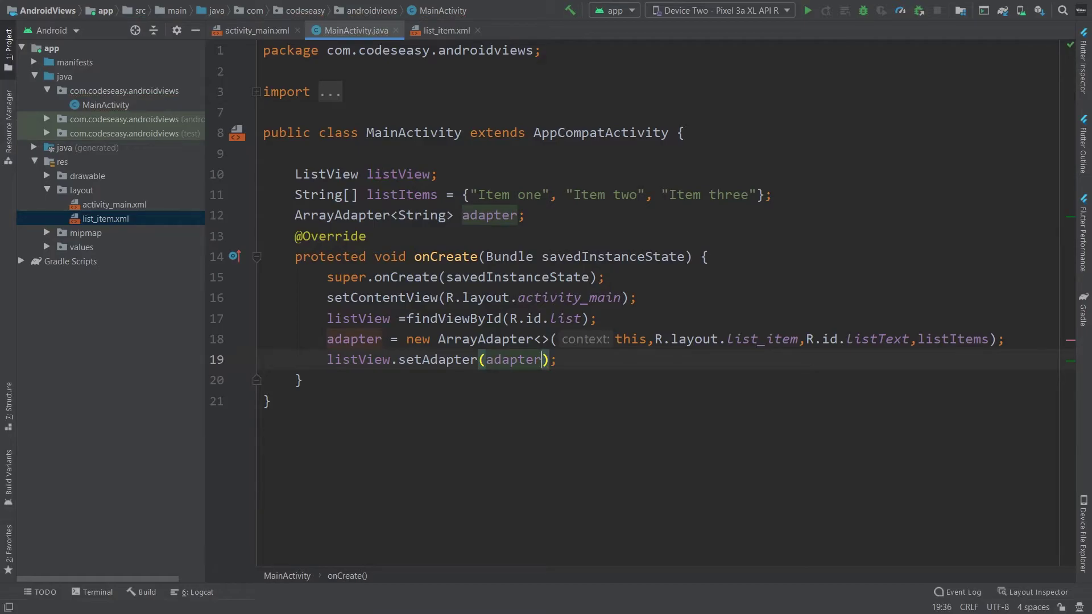
# Add listView.setAdapter(adapter) and reformat all MainActivity code with Ctrl+Alt+L
pyautogui.hotkey('ctrl', 'a')
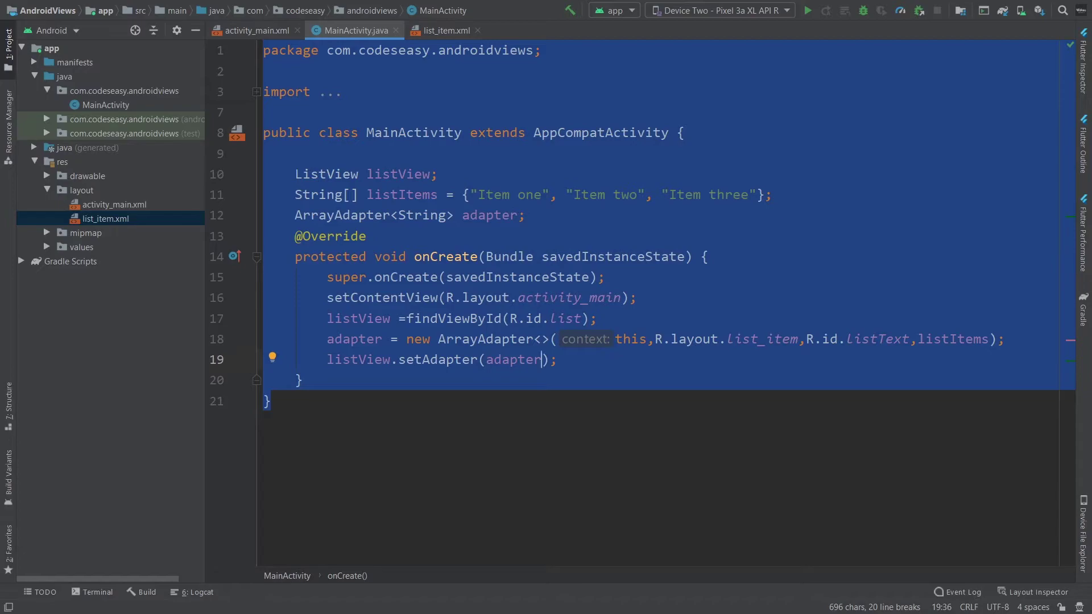
pyautogui.hotkey('ctrl', 'alt', 'l')
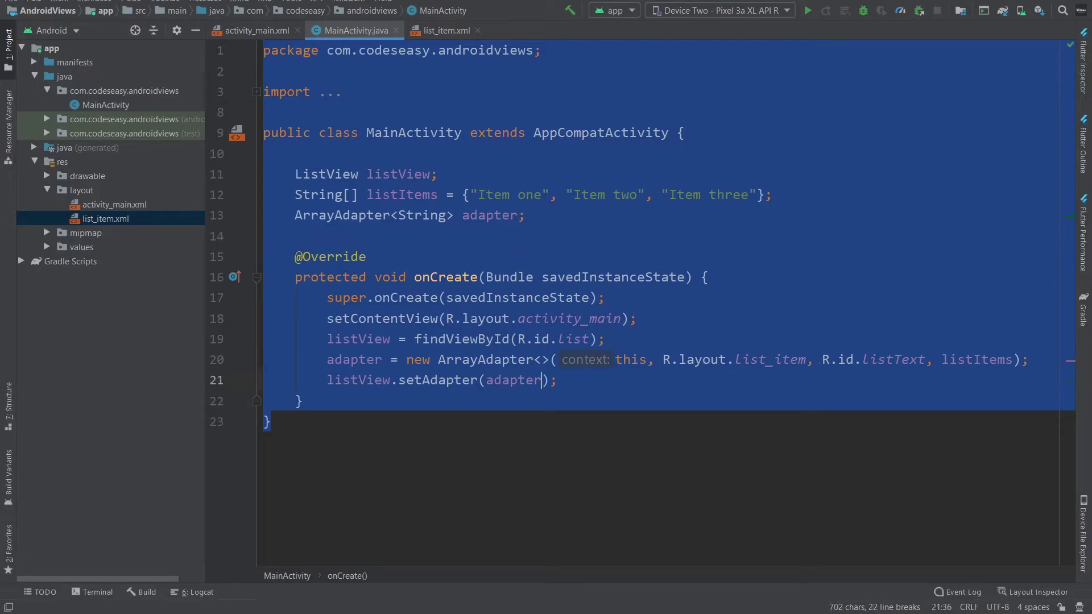
pyautogui.click(571, 427)
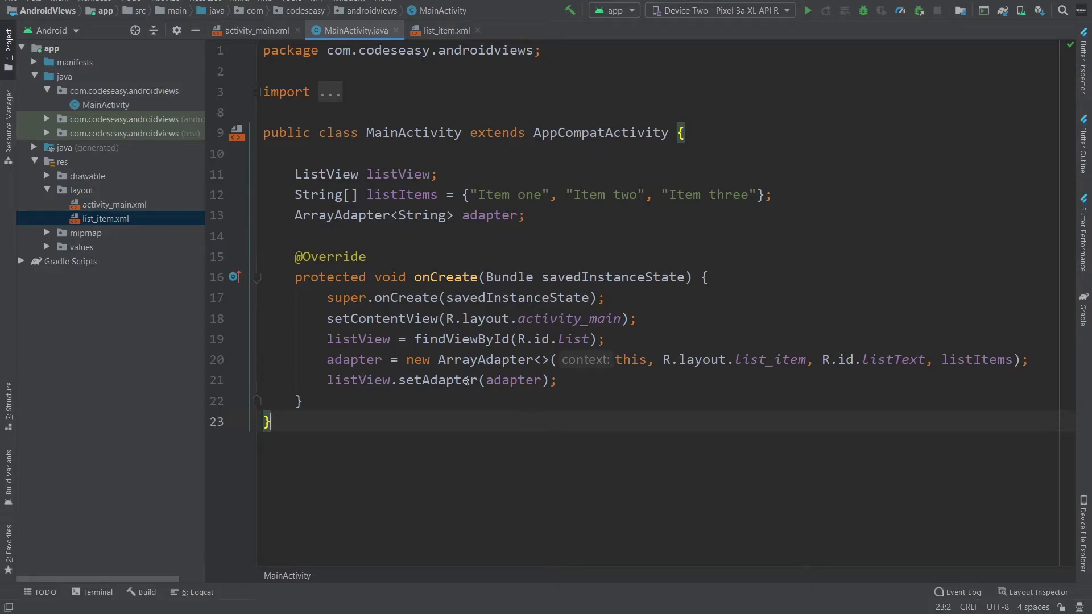
pyautogui.click(467, 382)
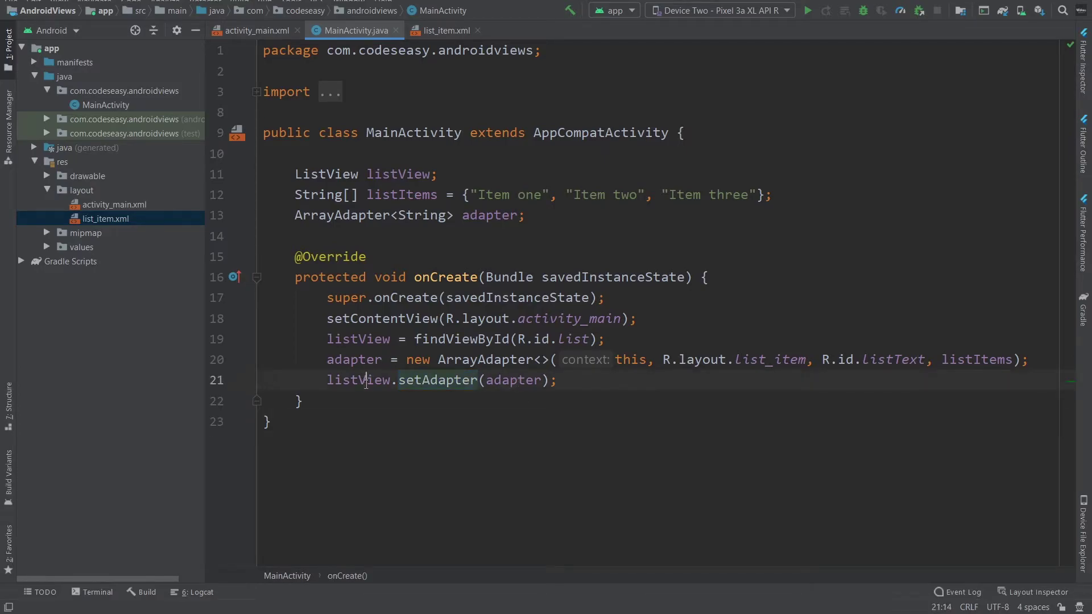
pyautogui.doubleClick(365, 381)
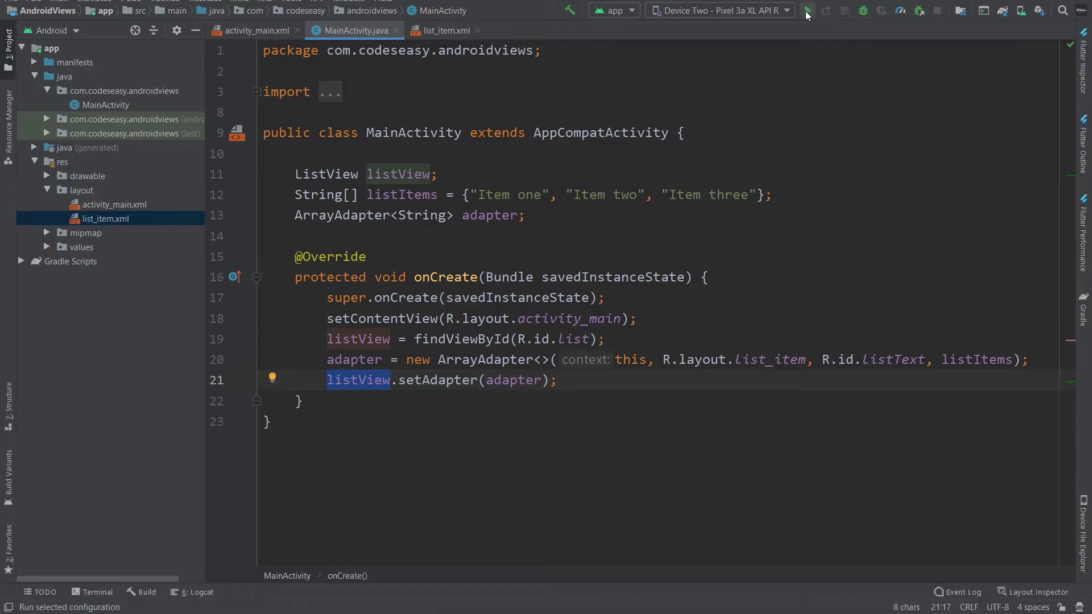
# Run the app on the Pixel 3a emulator to display the three list items
pyautogui.click(744, 112)
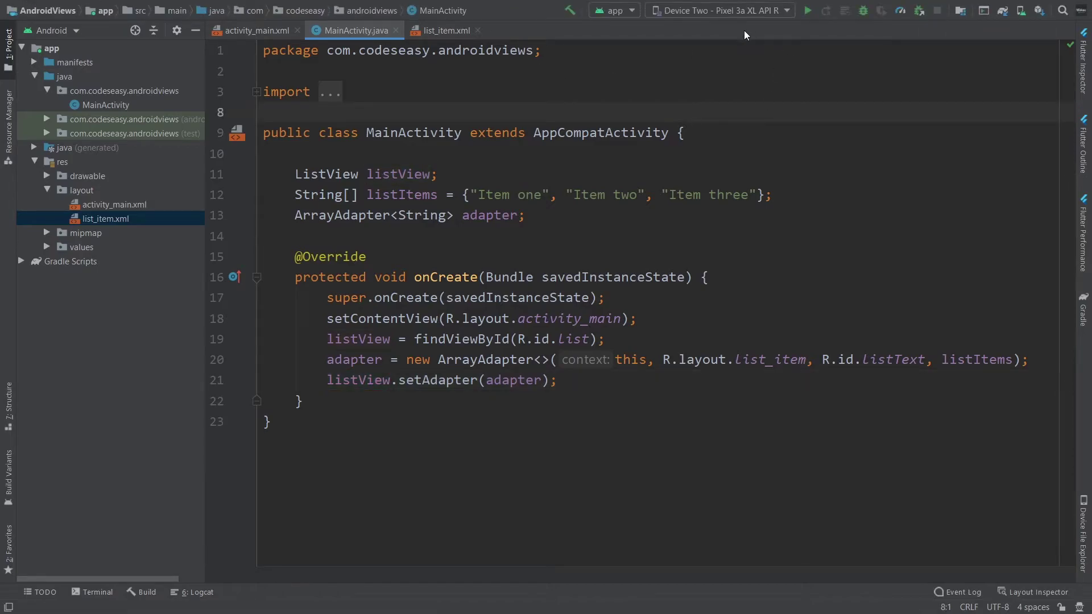
pyautogui.click(808, 12)
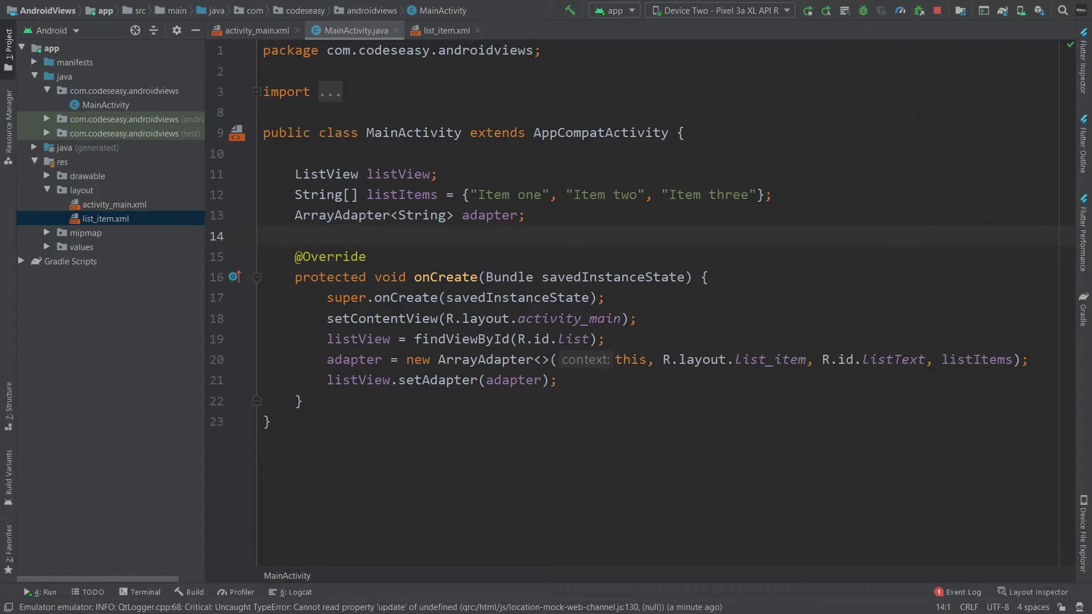
# Give the list_item TextView center_vertical gravity
pyautogui.click(446, 30)
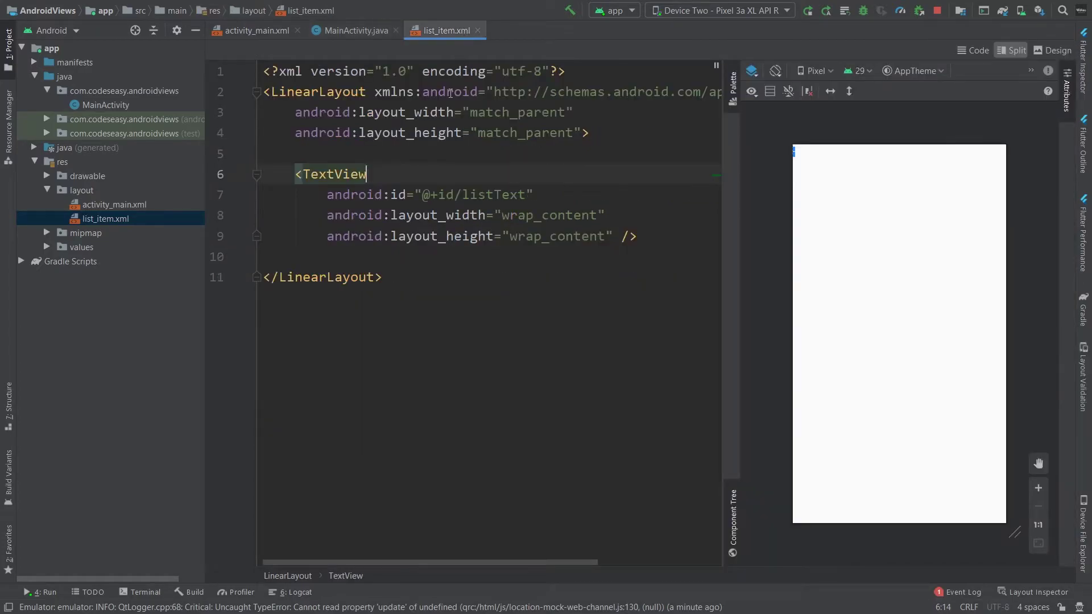
pyautogui.click(387, 174)
pyautogui.press('Return')
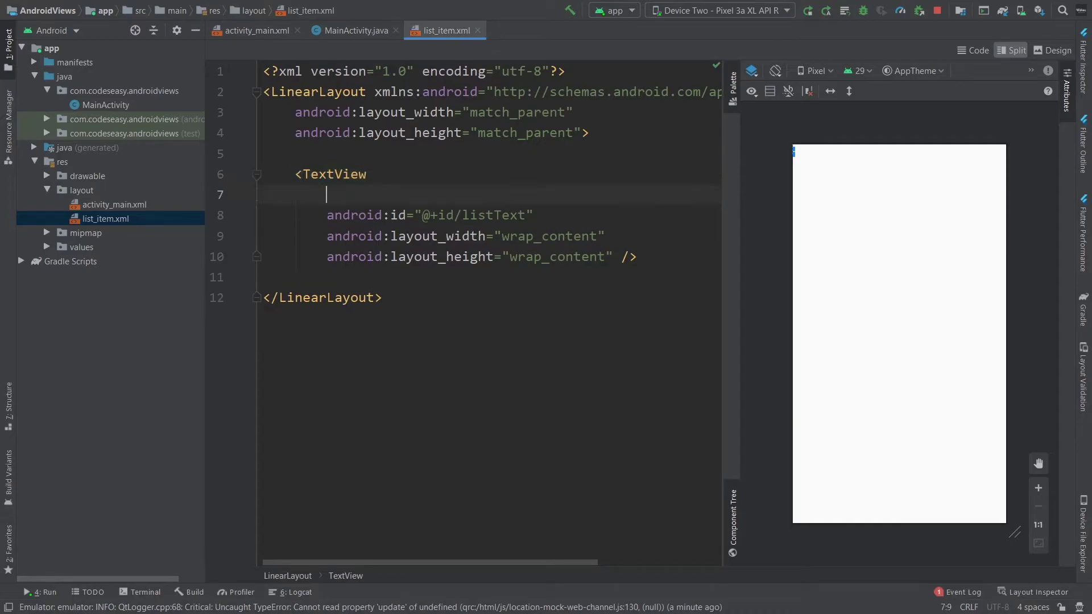
pyautogui.write('g')
pyautogui.press('Return')
pyautogui.write('c')
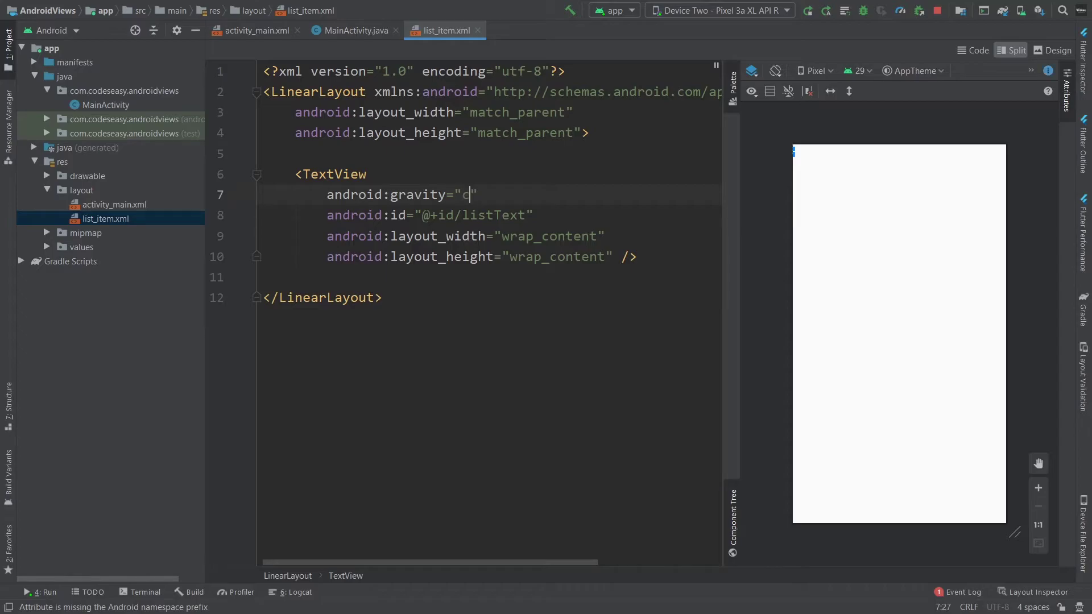
pyautogui.press('Return')
pyautogui.press('Right')
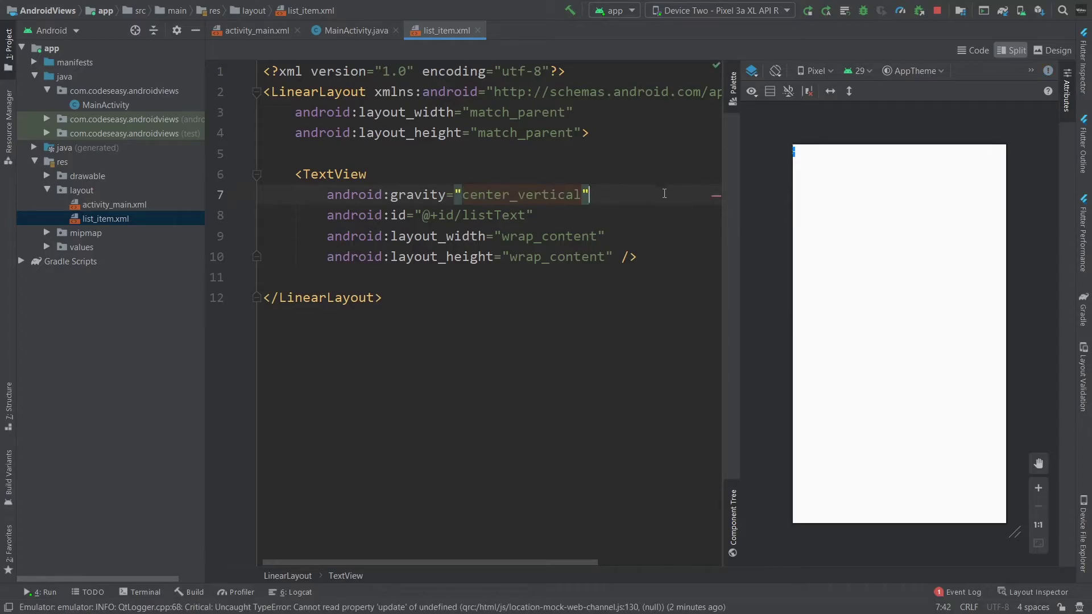
# Add 10dp padding to the TextView, apply changes, and tap the list rows to check
pyautogui.press('Return')
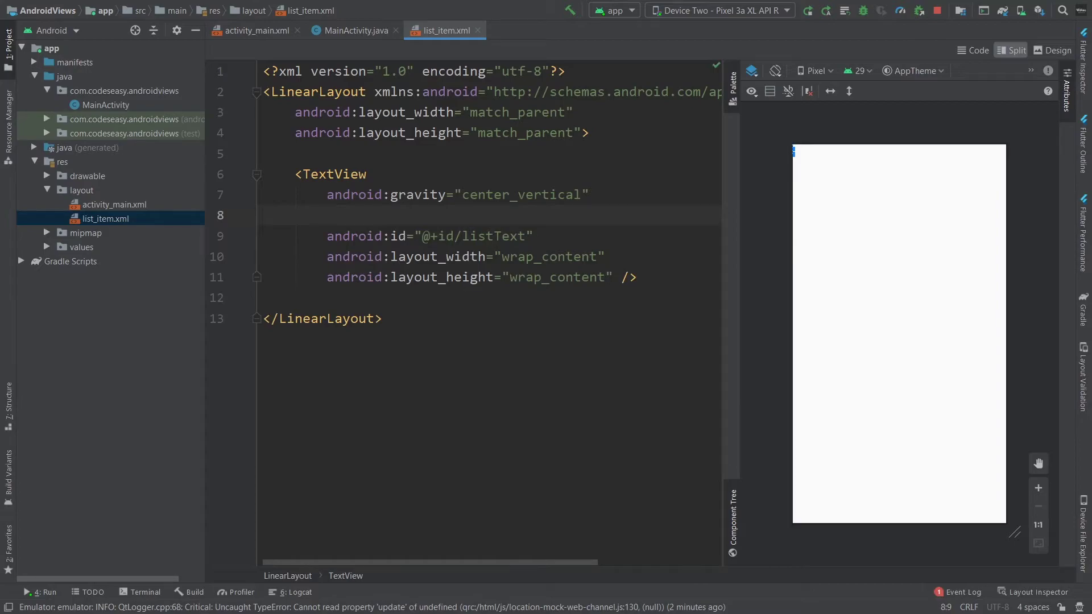
pyautogui.write('p')
pyautogui.press('Return')
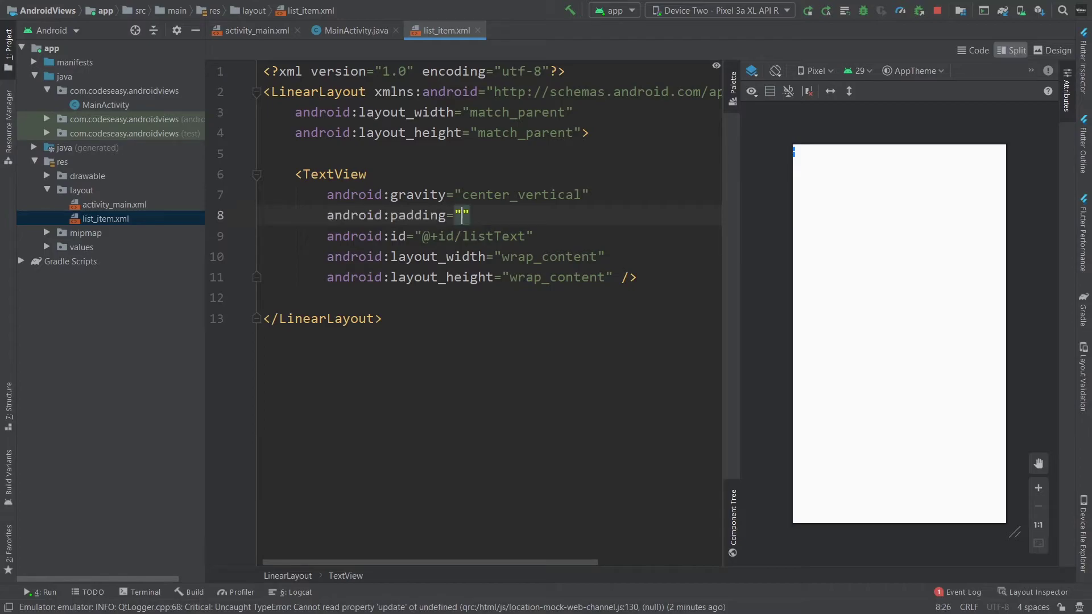
pyautogui.write('10')
pyautogui.write('dp')
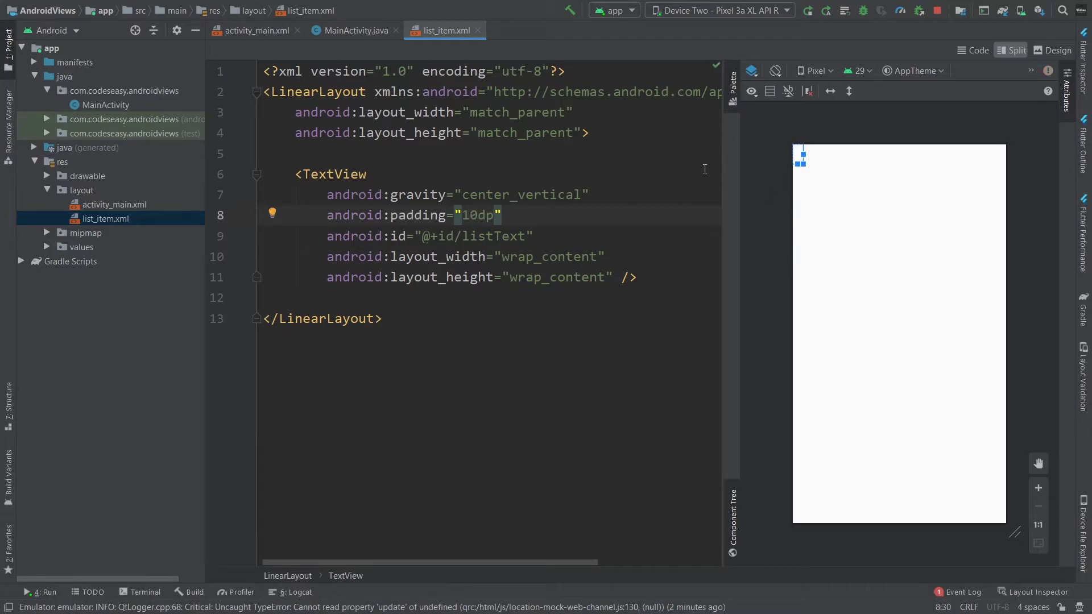
pyautogui.click(825, 12)
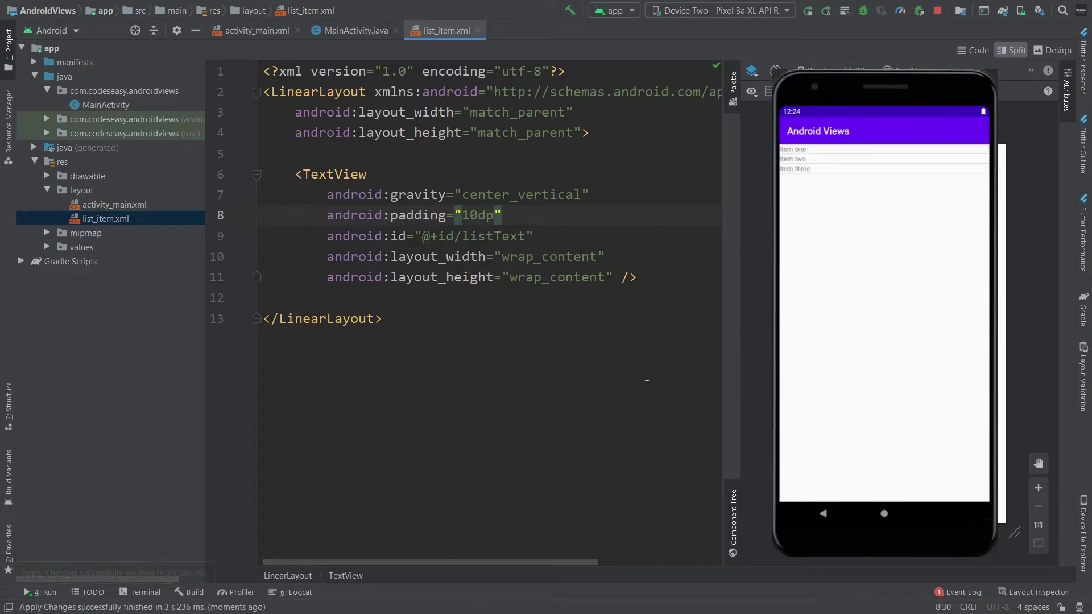
pyautogui.click(823, 156)
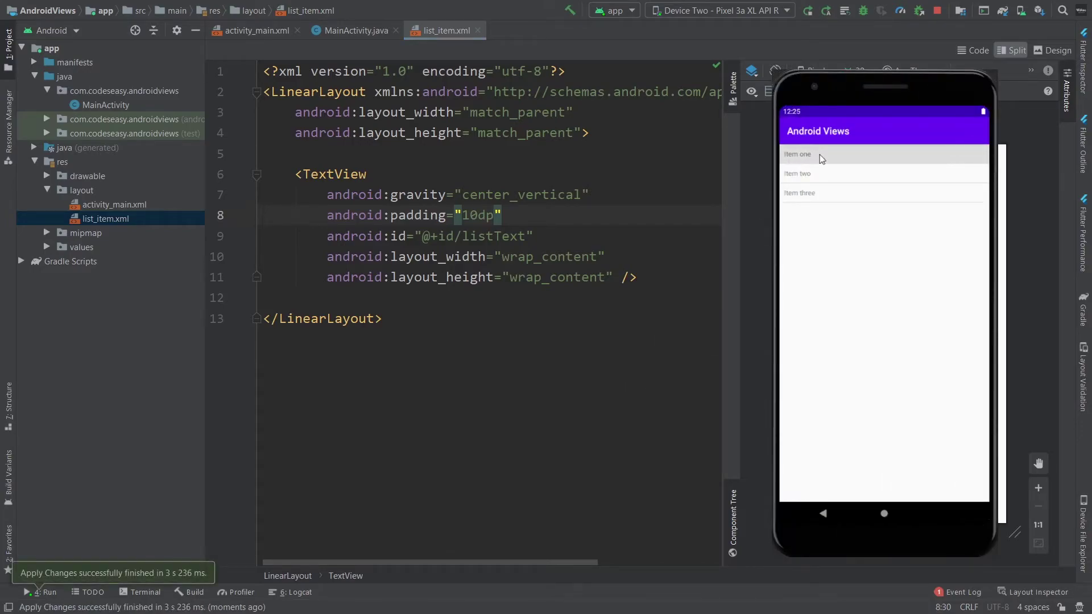
pyautogui.click(832, 179)
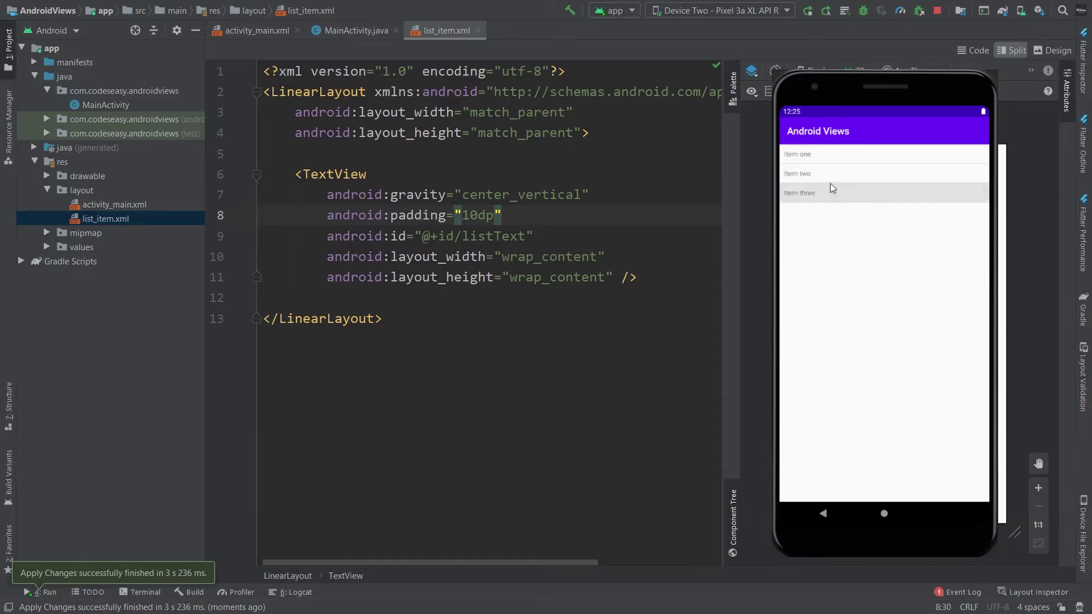
pyautogui.click(831, 175)
# Add android:textStyle="bold" to the list item TextView, apply it, and check the bold rows
pyautogui.click(824, 155)
pyautogui.press('Return')
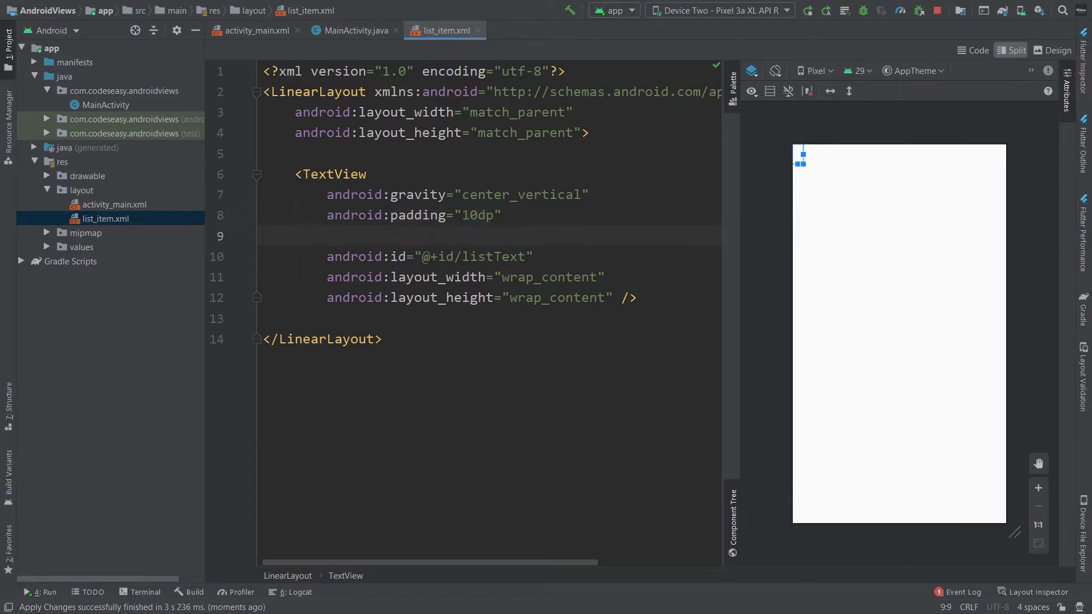
pyautogui.write('t')
pyautogui.write('e')
pyautogui.press('Return')
pyautogui.write('bold')
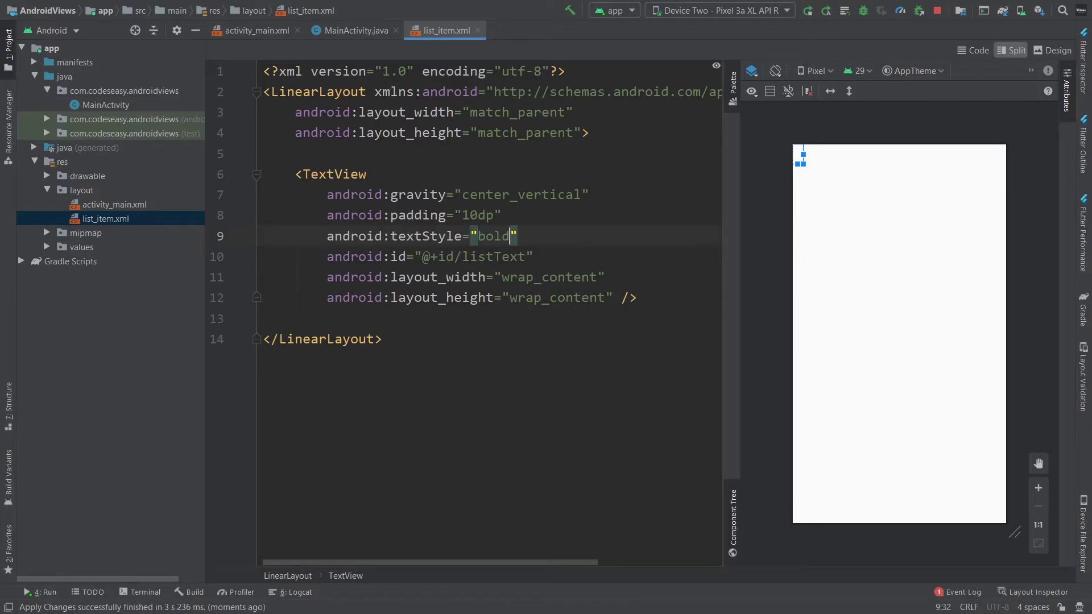
pyautogui.click(819, 16)
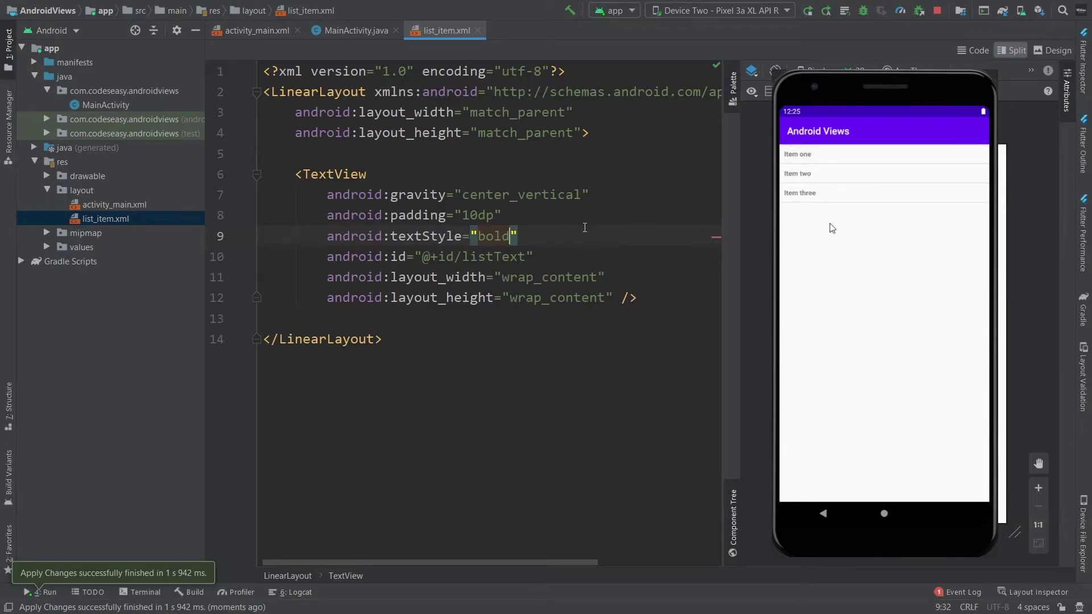
pyautogui.click(820, 175)
pyautogui.click(824, 196)
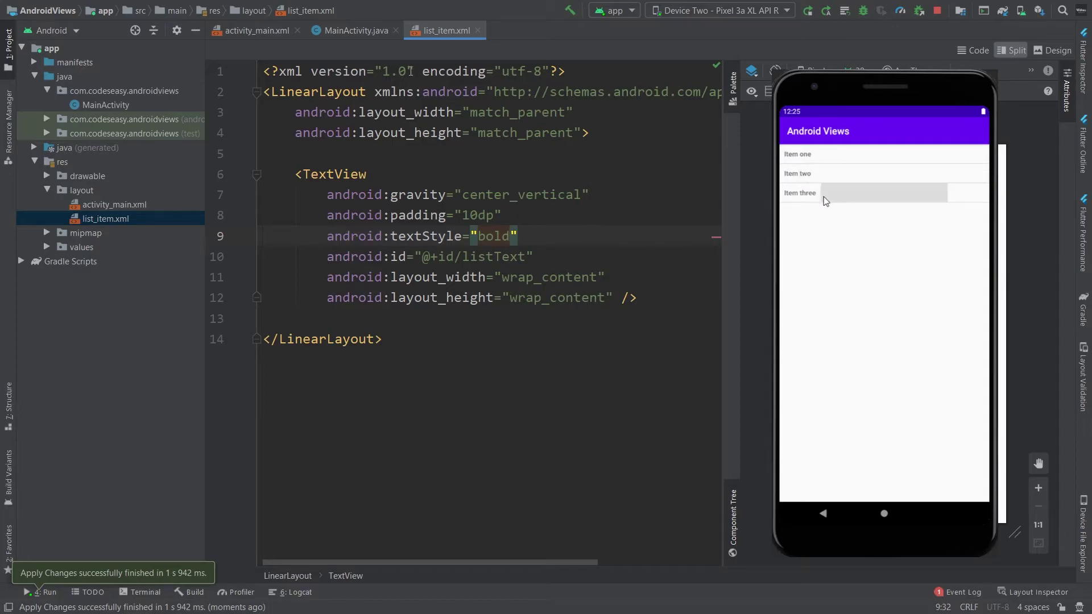
# Below setAdapter in MainActivity, add listView's setOnItemClickListener with a generated onItemClick handler
pyautogui.click(364, 25)
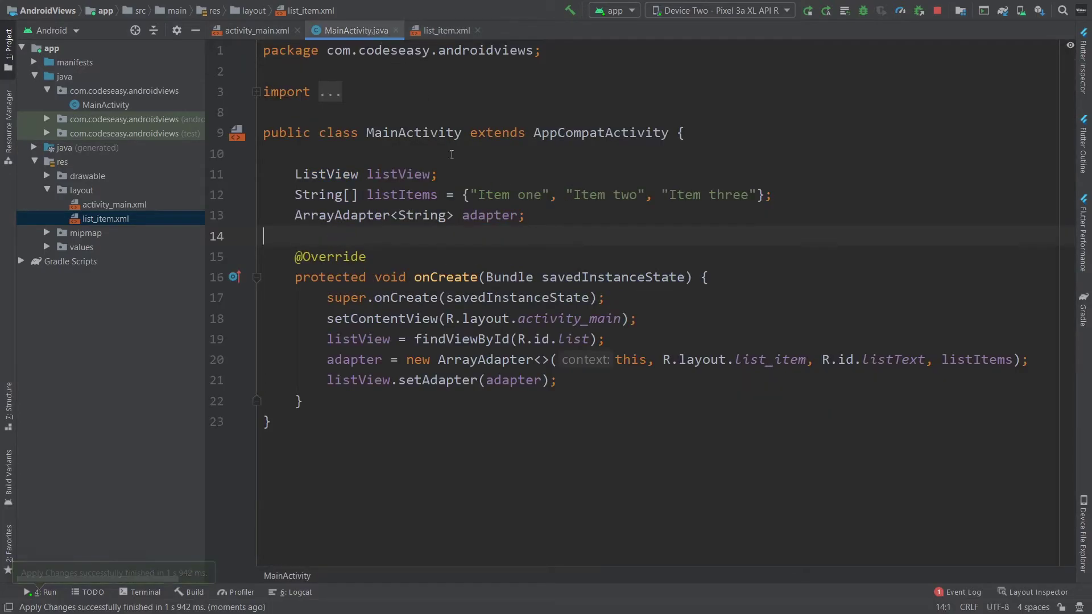
pyautogui.click(577, 390)
pyautogui.press('Return')
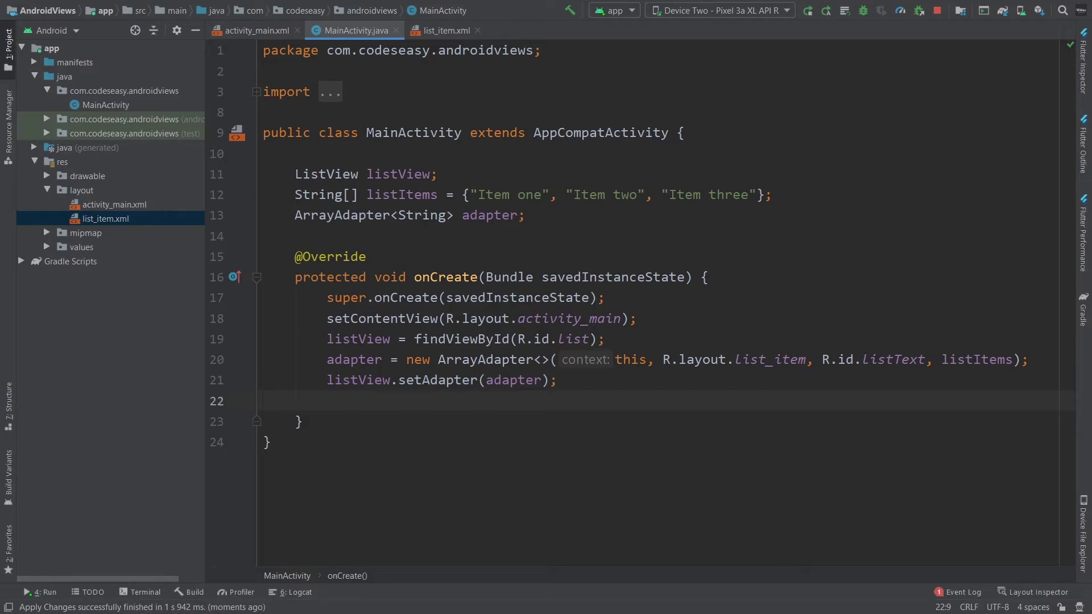
pyautogui.press('Return')
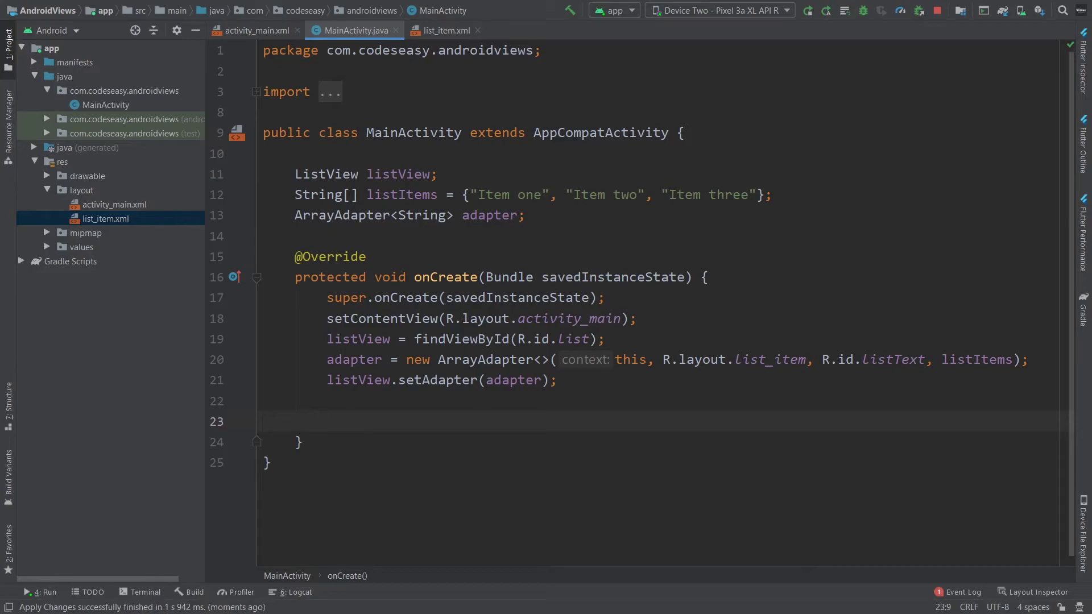
pyautogui.write('listView.')
pyautogui.write('set')
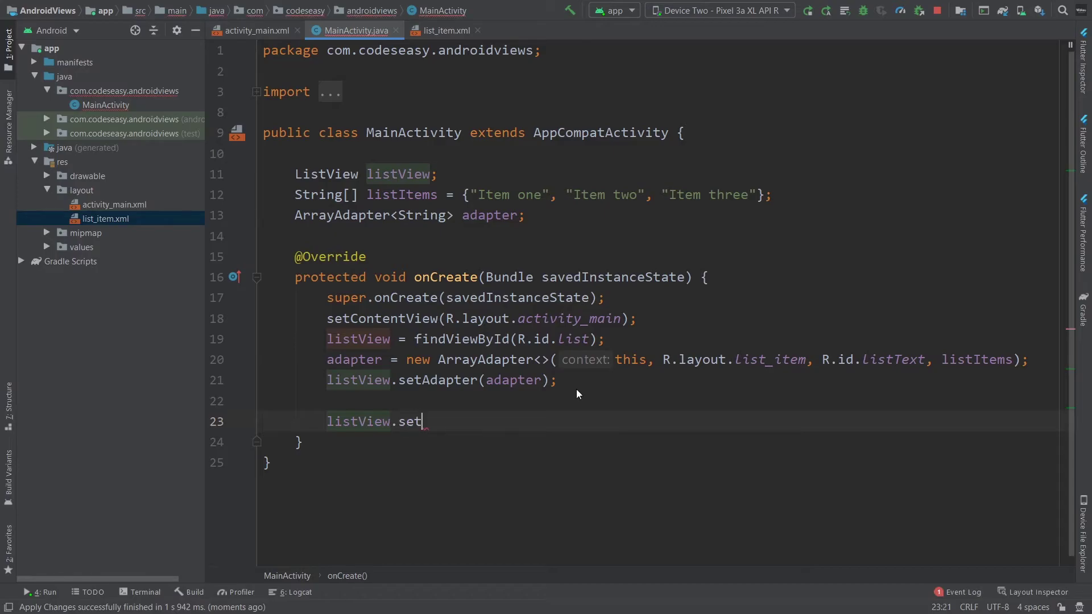
pyautogui.write('OnI')
pyautogui.press('Return')
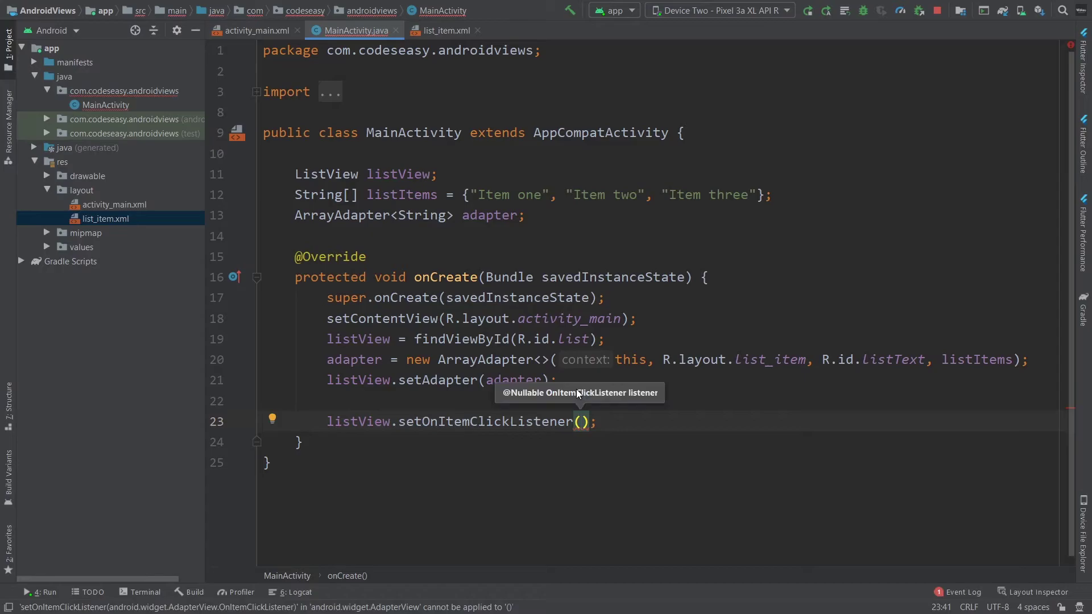
pyautogui.write('new ')
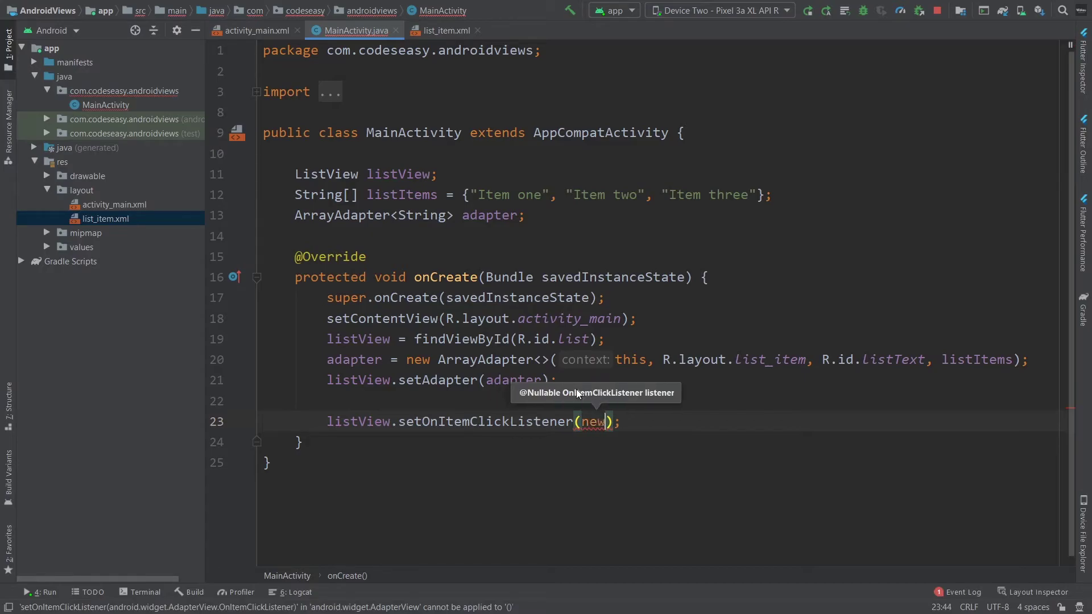
pyautogui.write('On')
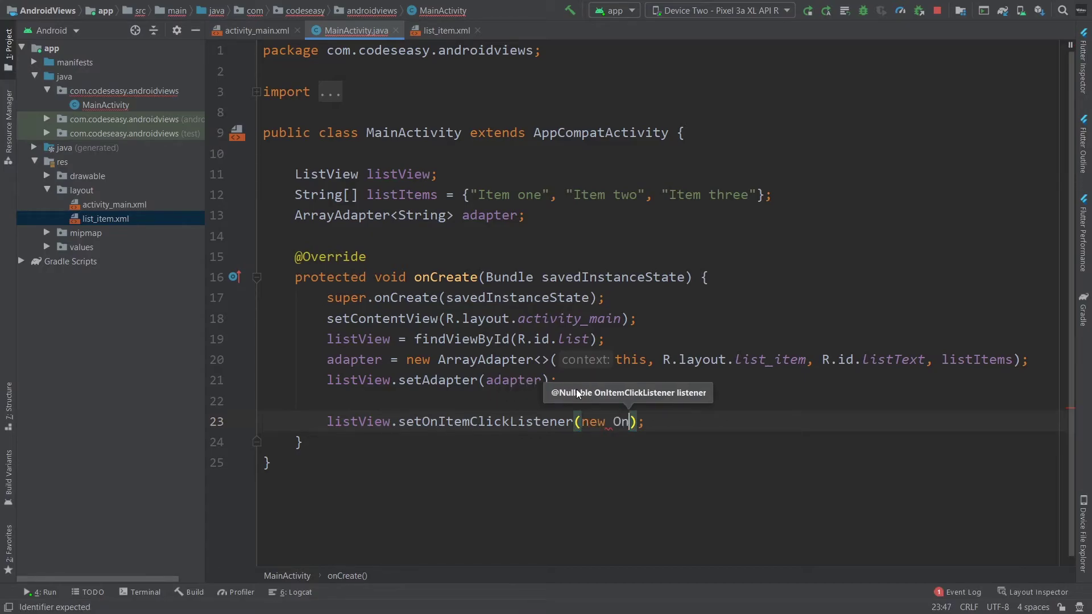
pyautogui.press('Return')
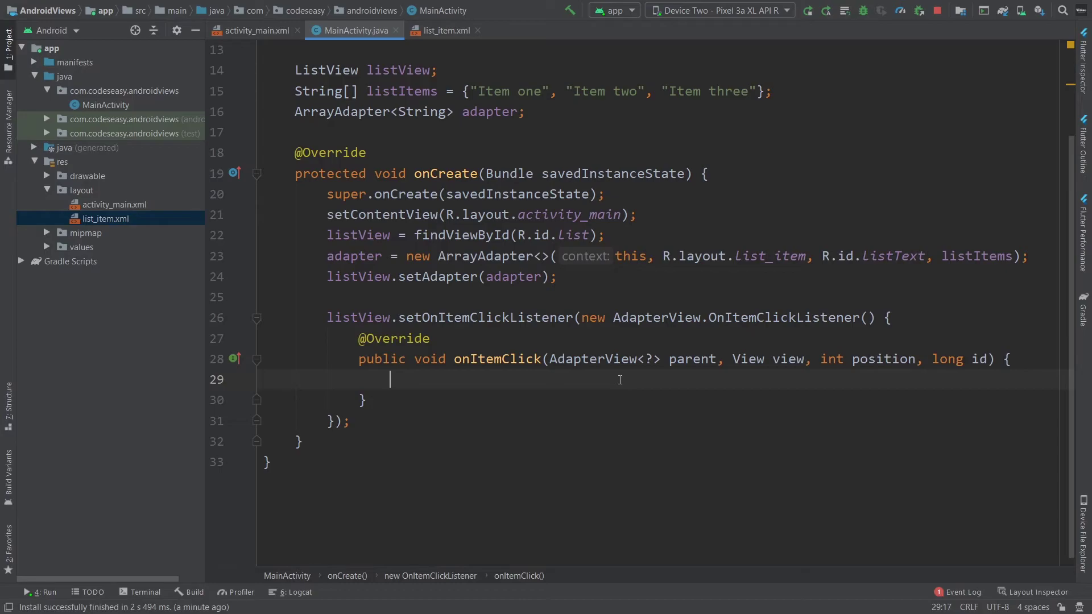
pyautogui.write('S')
pyautogui.write('tring ')
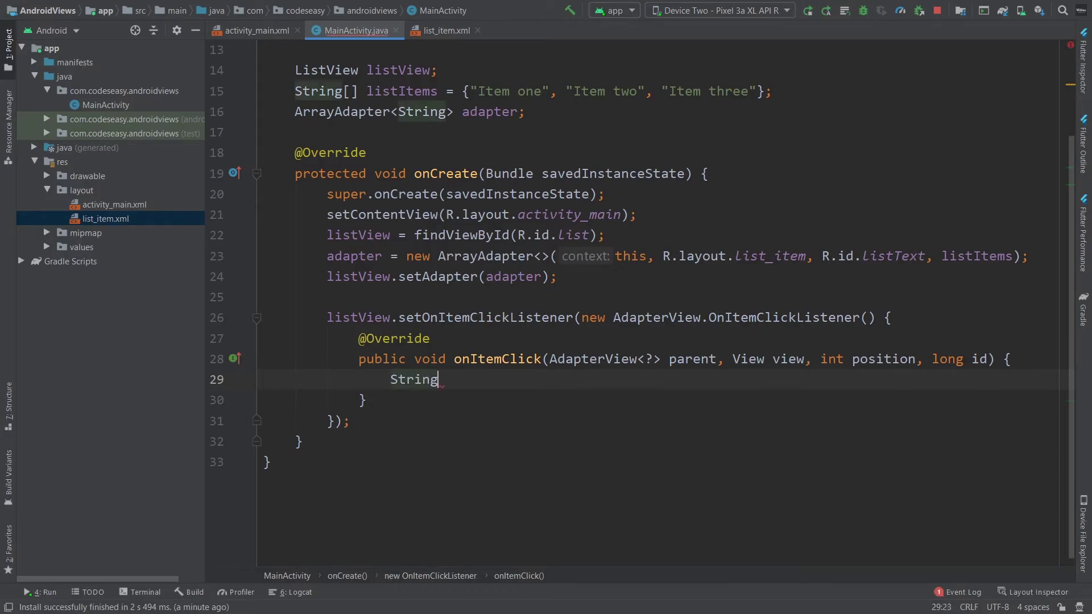
pyautogui.write('v')
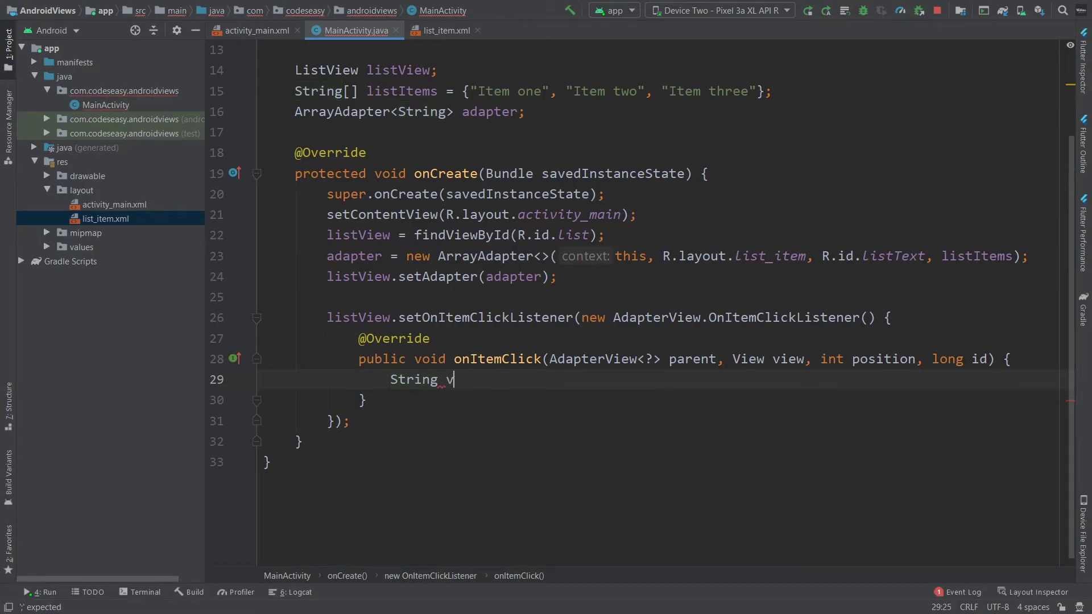
pyautogui.write('alue =')
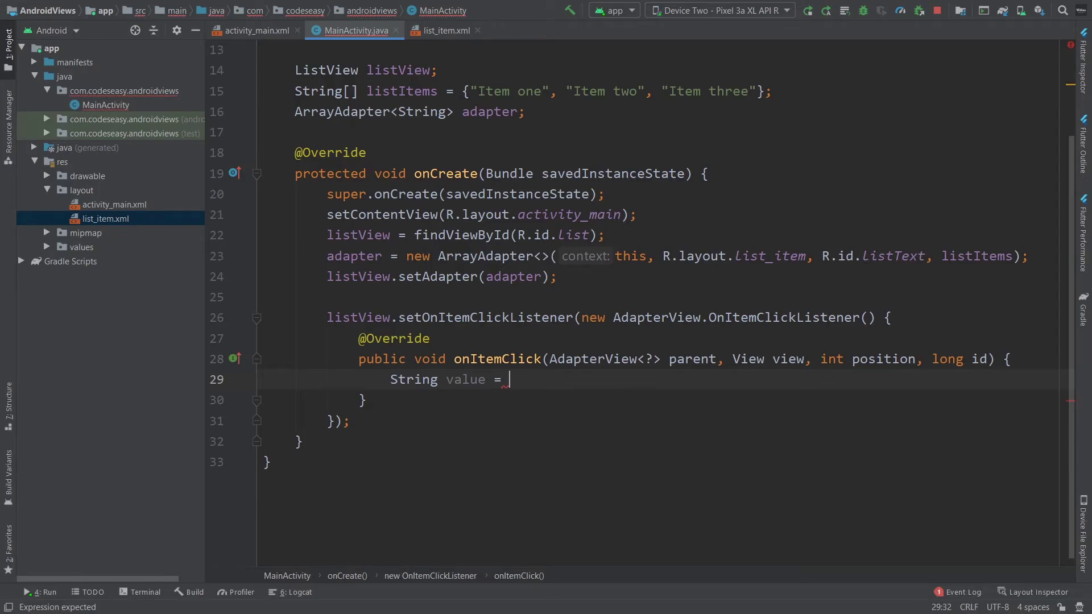
pyautogui.write('adapter.ge')
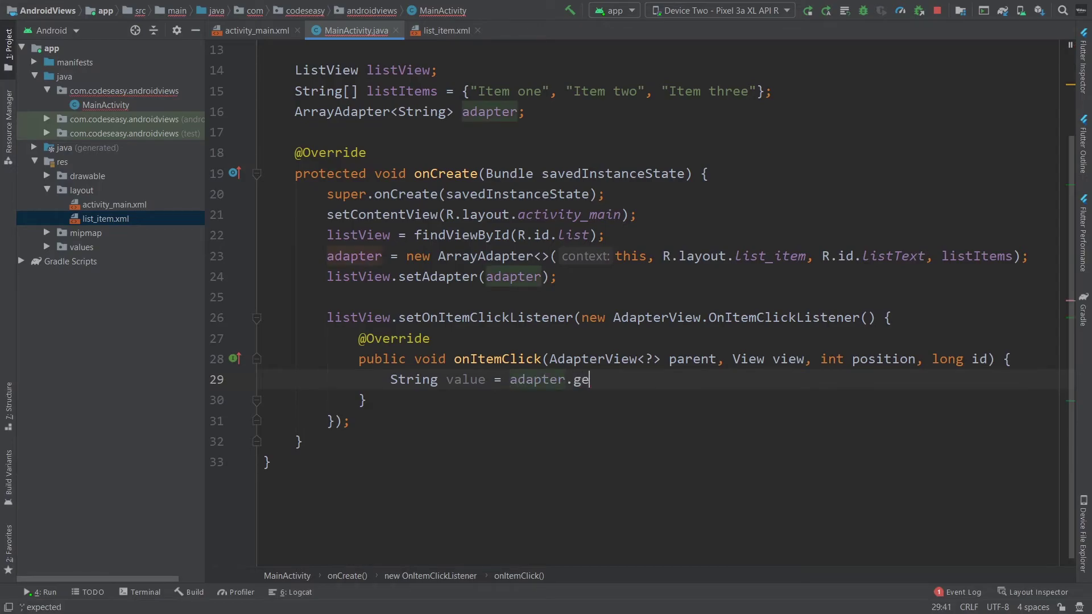
pyautogui.write('tItem(p')
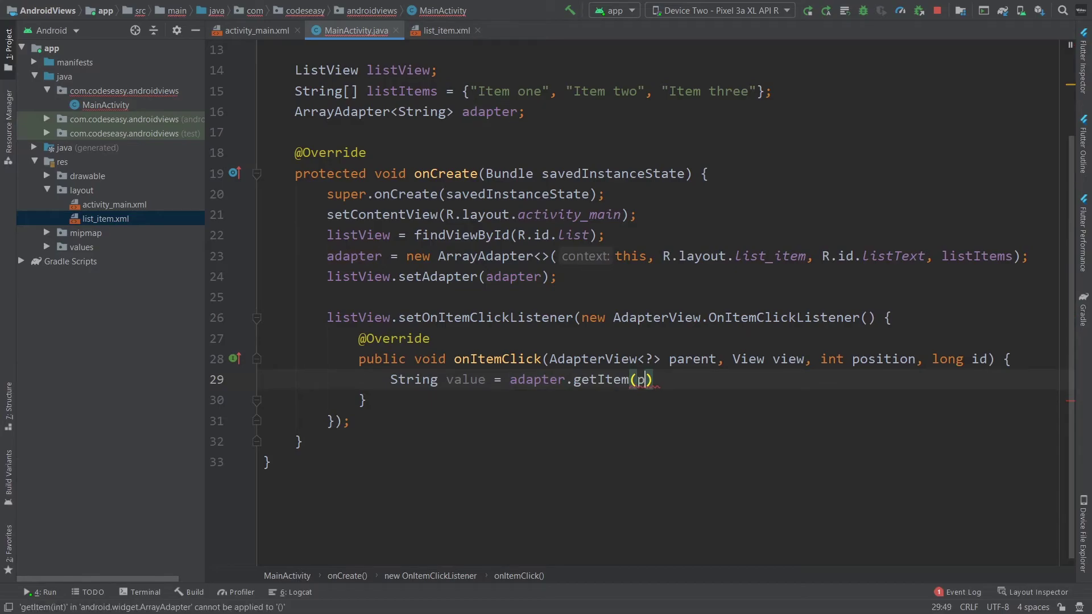
pyautogui.write('osition);')
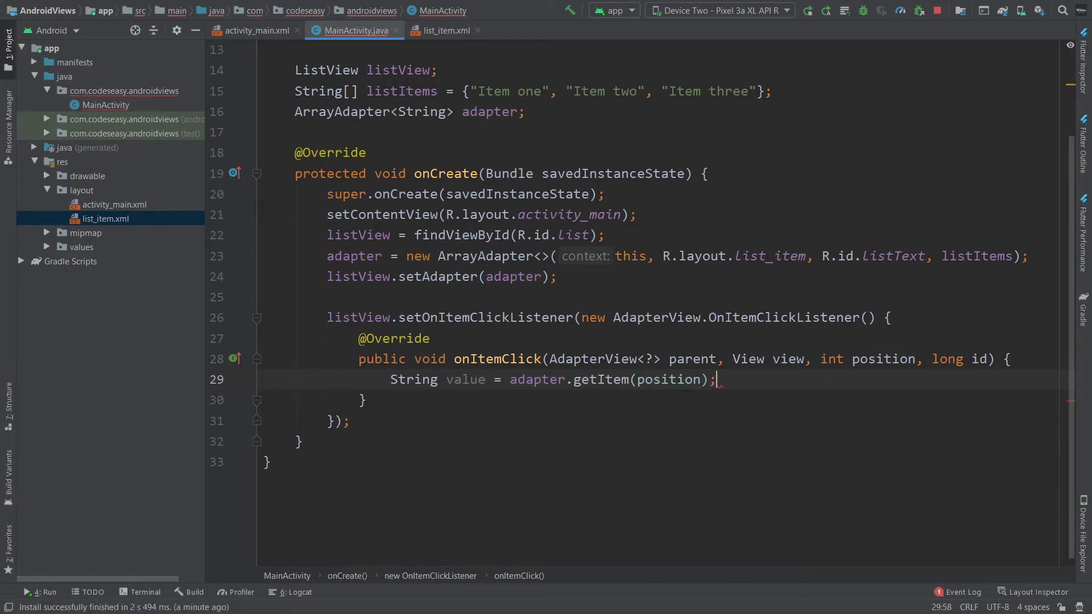
# Walk through onItemClick, its position parameter, the value variable and the 'Item one' string
pyautogui.click(879, 360)
pyautogui.doubleClick(879, 360)
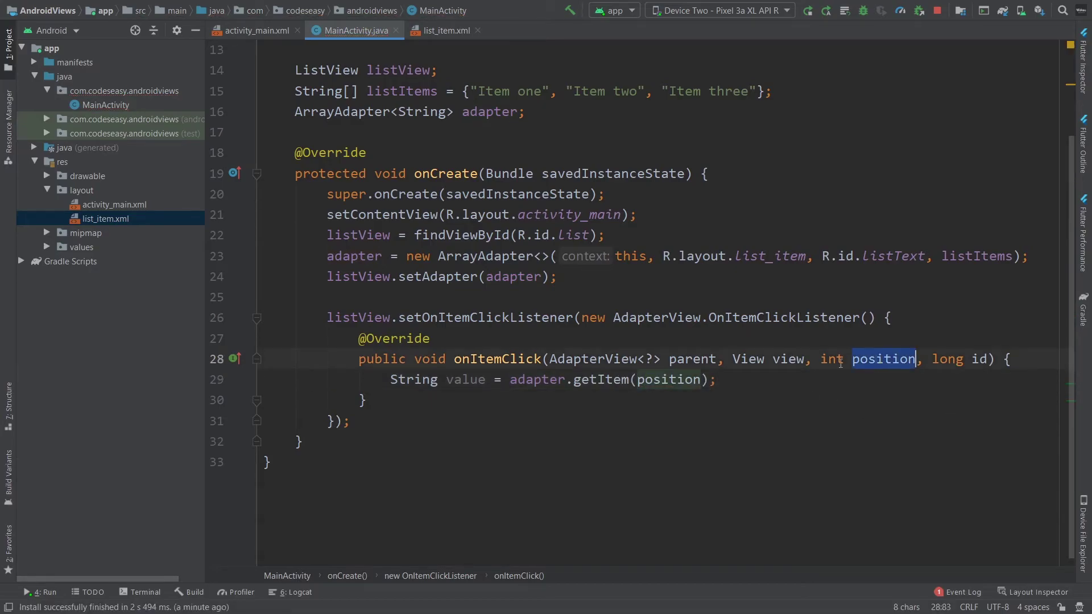
pyautogui.doubleClick(500, 359)
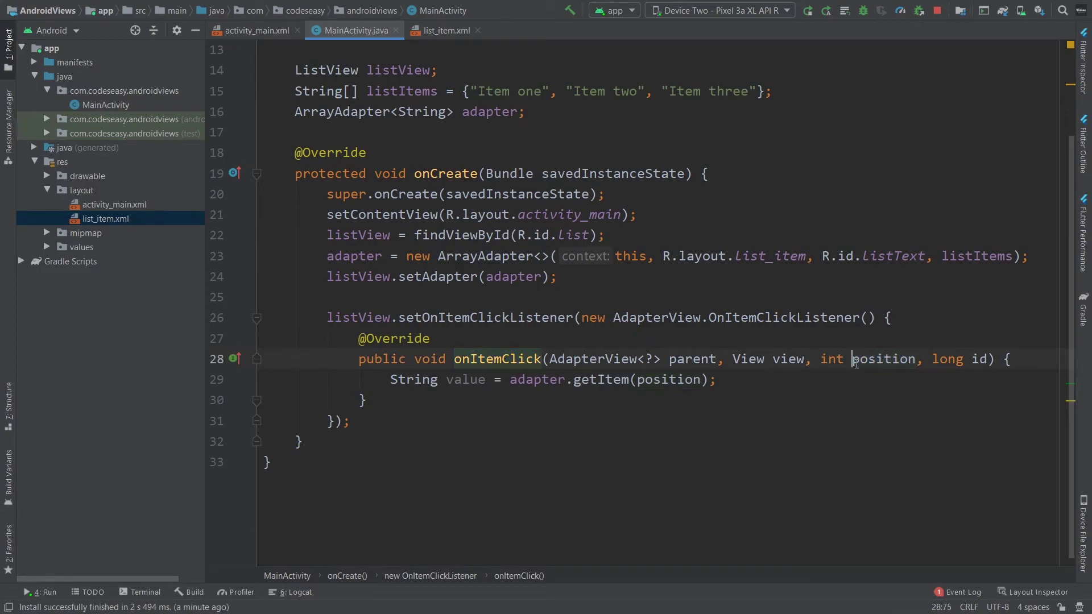
pyautogui.doubleClick(879, 359)
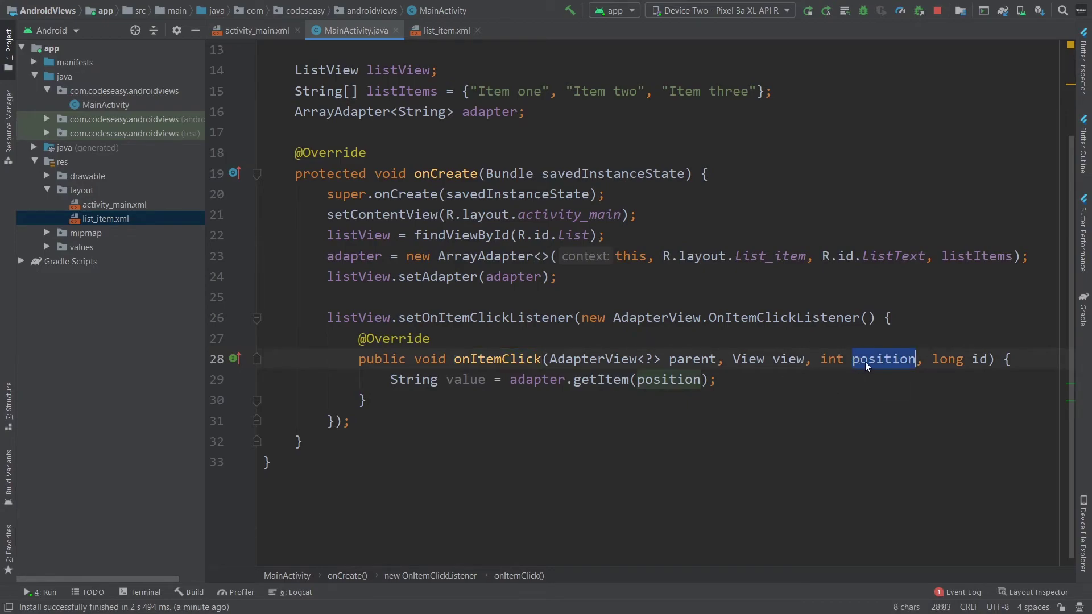
pyautogui.doubleClick(668, 379)
pyautogui.press('End')
pyautogui.doubleClick(590, 380)
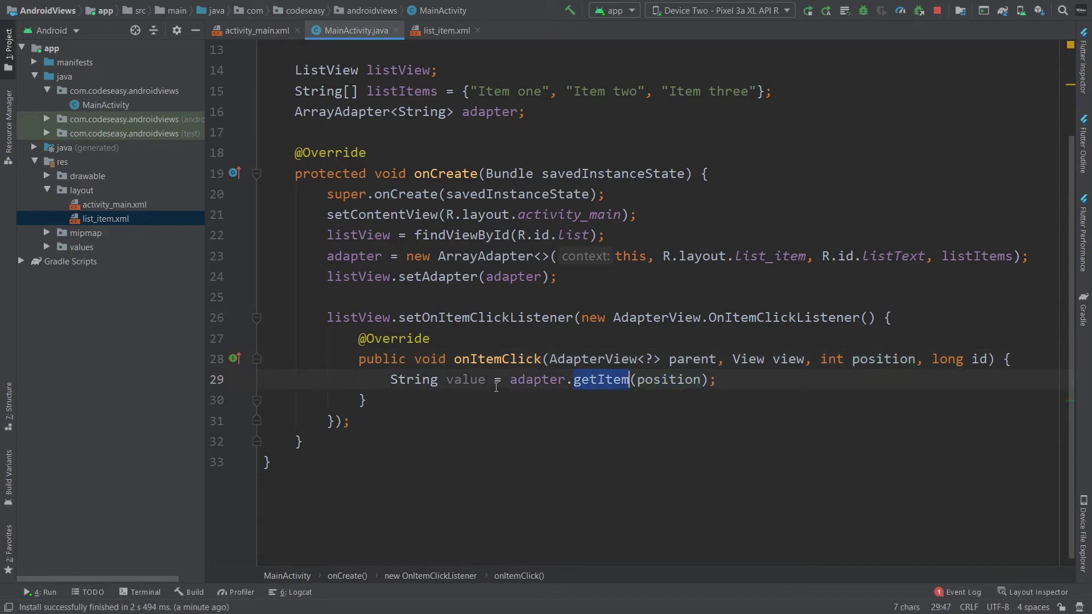
pyautogui.doubleClick(465, 380)
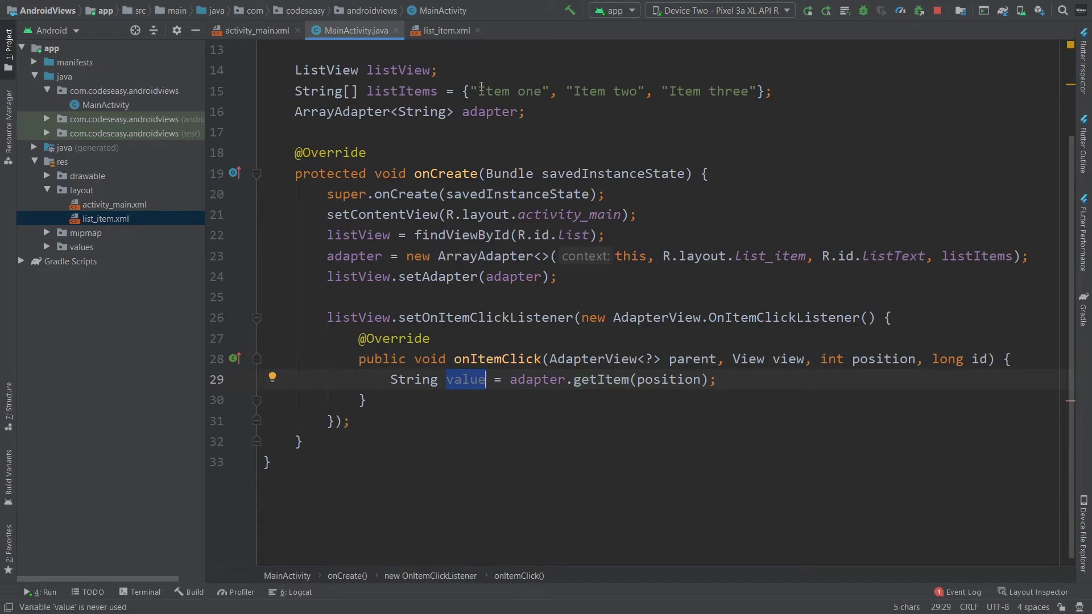
pyautogui.moveTo(480, 90); pyautogui.dragTo(748, 92)
pyautogui.click(732, 379)
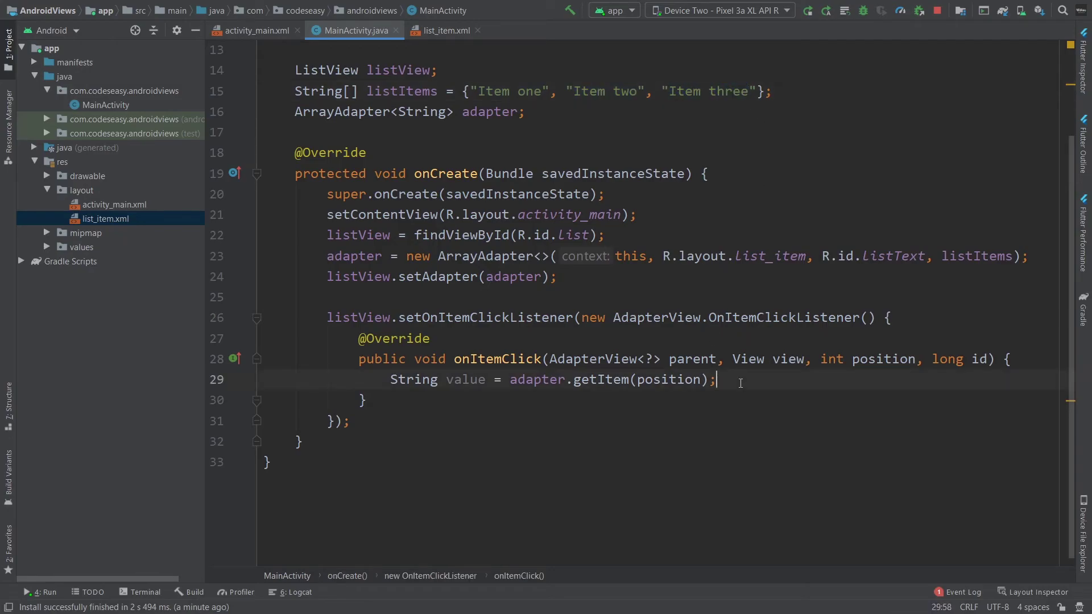
# Add Toast.makeText(getApplicationContext(), value, Toast.LENGTH_SHORT).show() on a new line
pyautogui.press('Return')
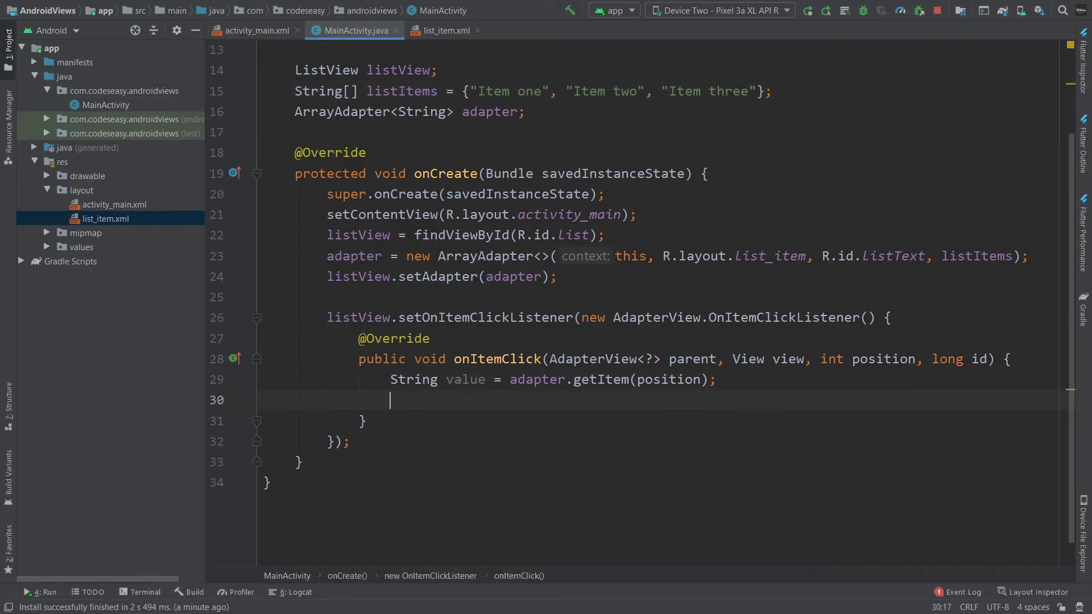
pyautogui.write('T')
pyautogui.write('oast.')
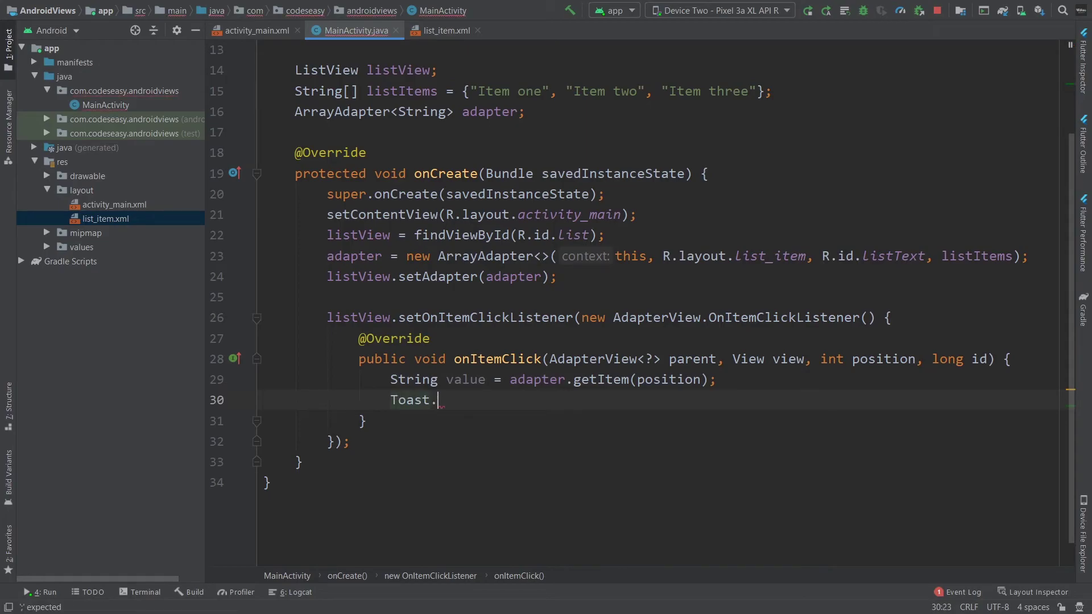
pyautogui.write('makeText(get')
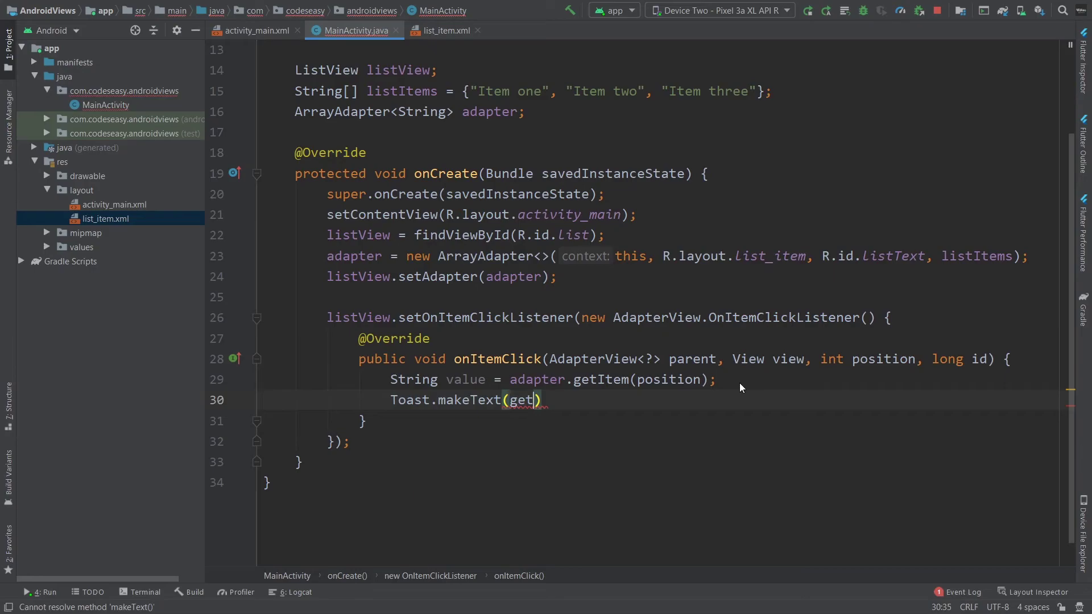
pyautogui.press('Tab')
pyautogui.write(',')
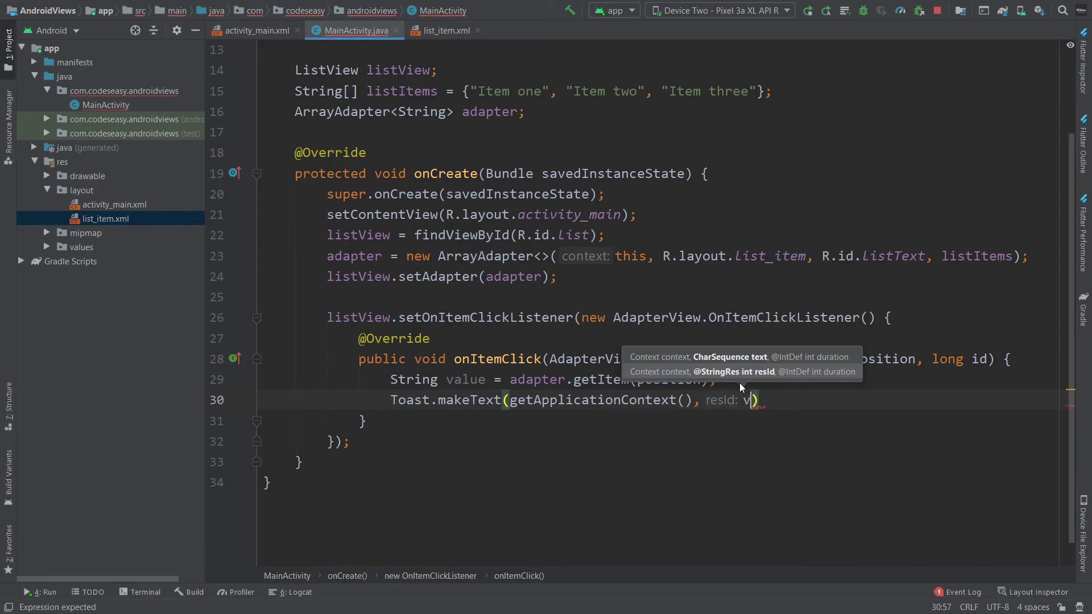
pyautogui.write(' value,')
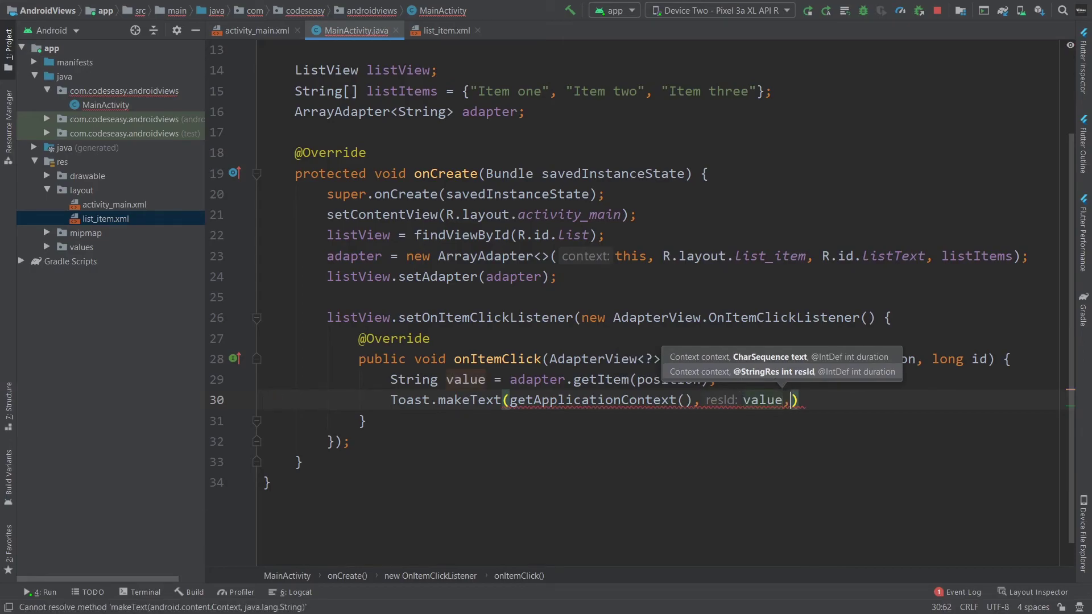
pyautogui.write('Toast.')
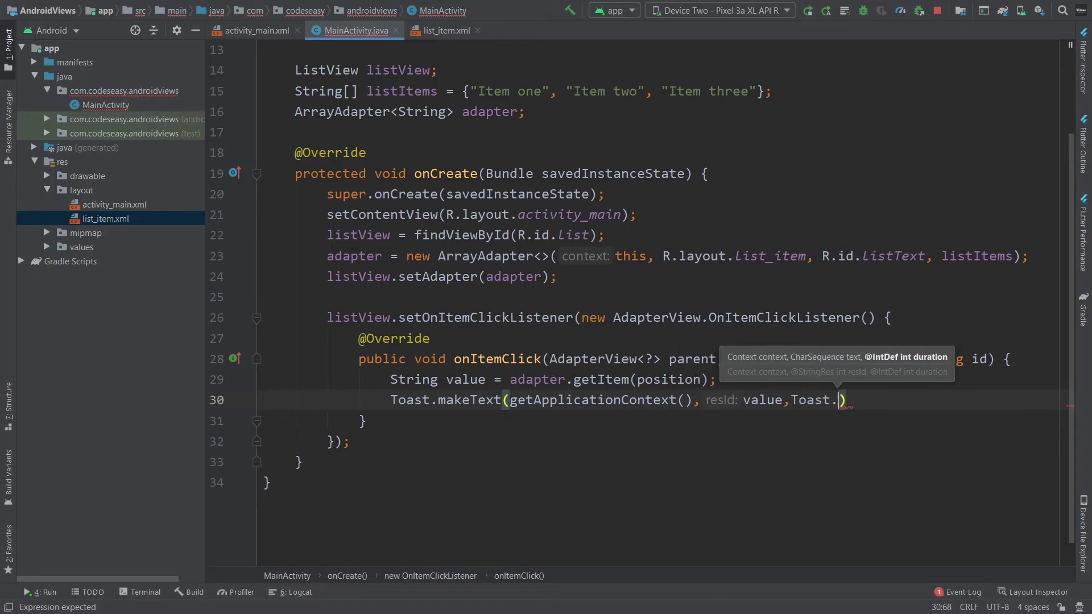
pyautogui.write('LENGTH_SHORT')
pyautogui.press('End')
pyautogui.write('.')
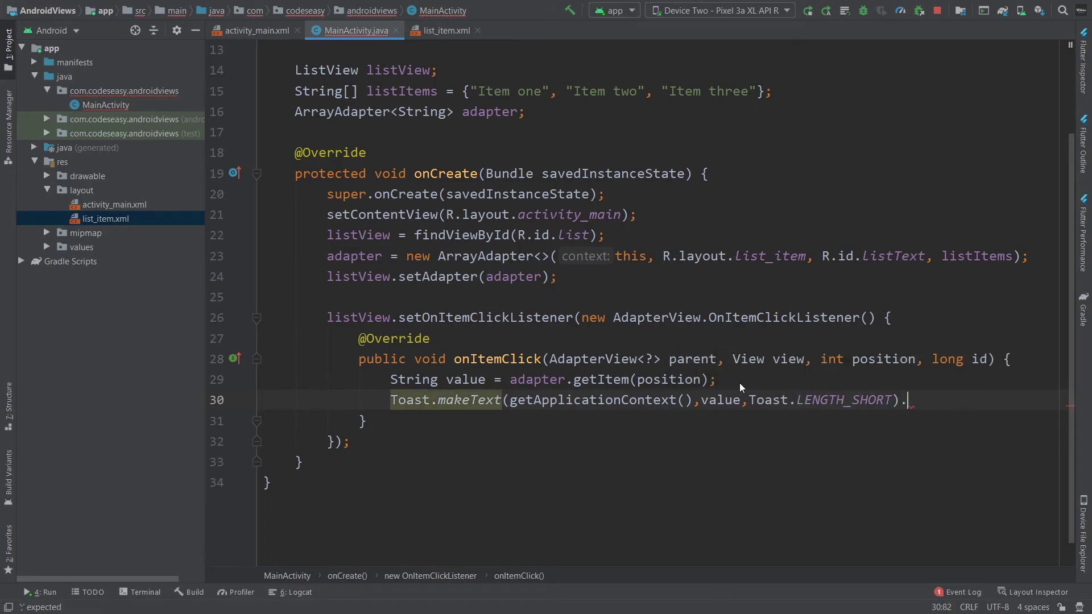
pyautogui.write('show();')
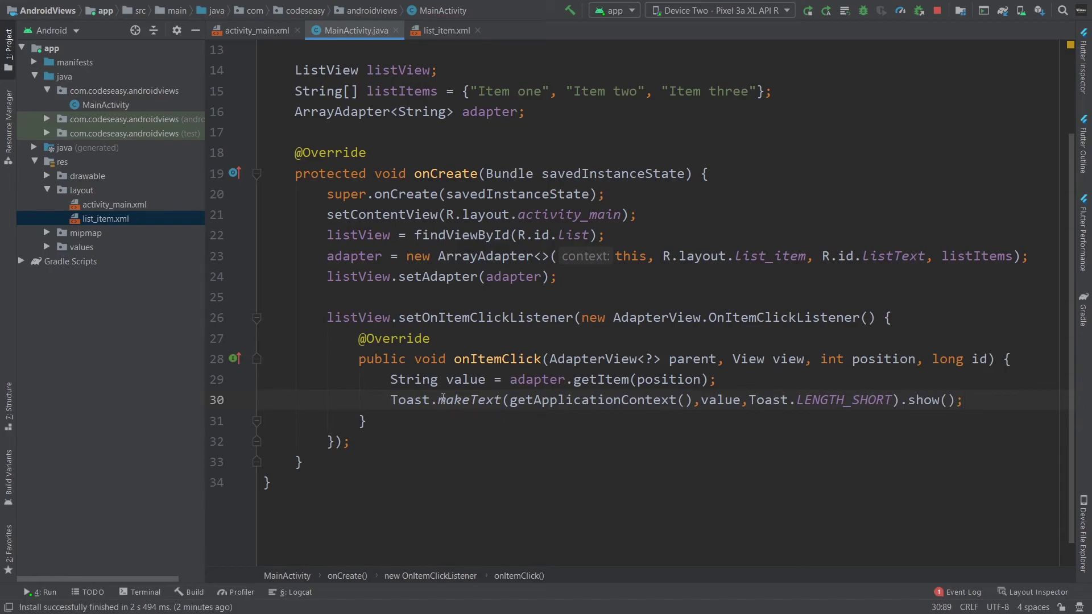
# Highlight the Toast line, its value argument and 'Item one', then run 'app'
pyautogui.moveTo(392, 401); pyautogui.dragTo(977, 398)
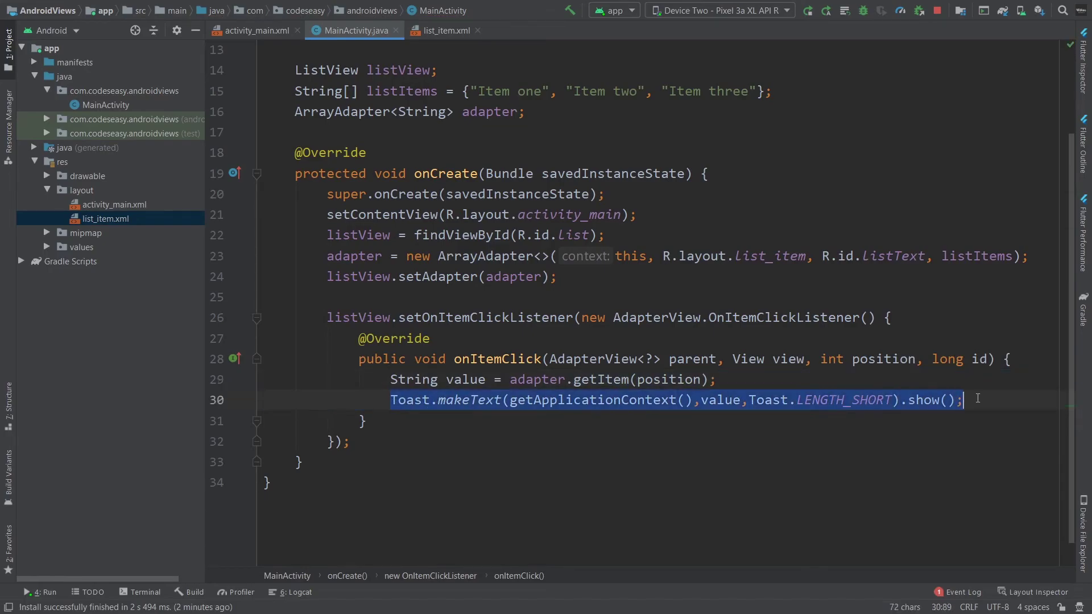
pyautogui.doubleClick(721, 400)
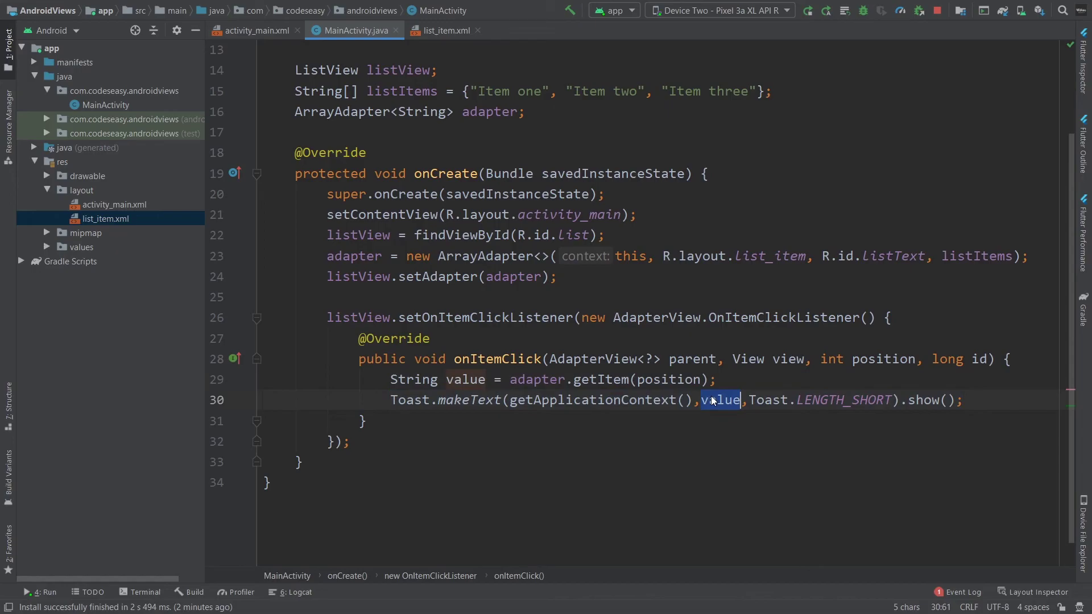
pyautogui.click(573, 359)
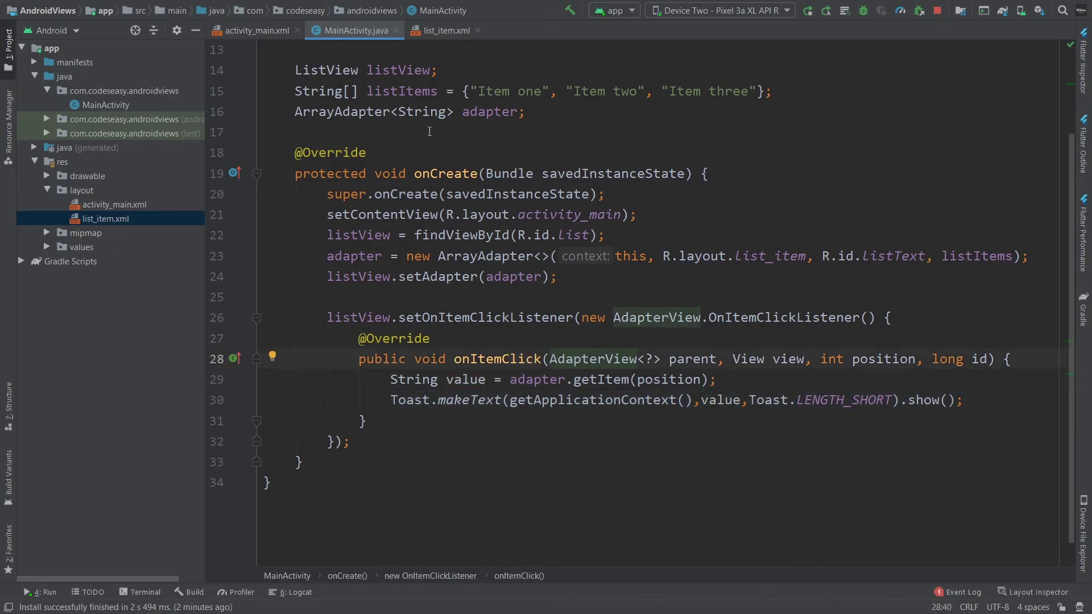
pyautogui.moveTo(478, 91); pyautogui.dragTo(546, 92)
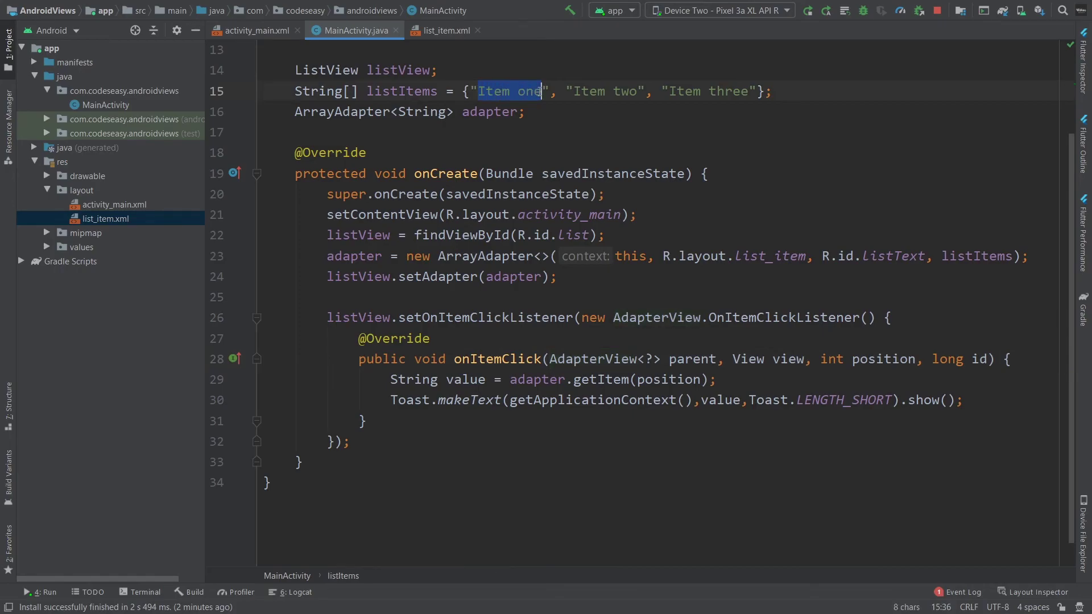
pyautogui.click(807, 10)
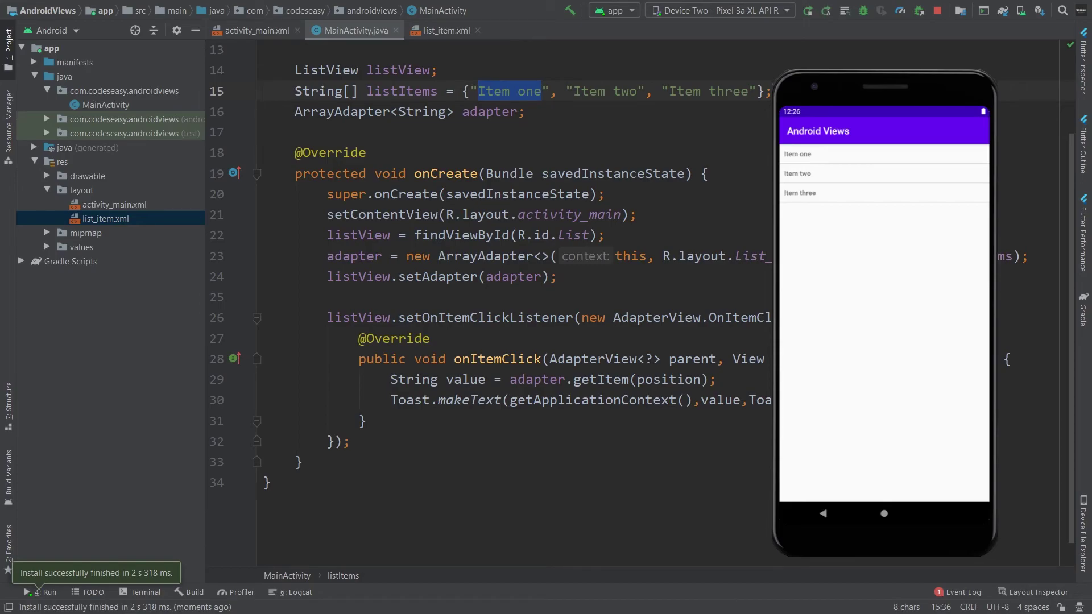
# Tap Item one and Item two to see their Toasts, then close the emulator
pyautogui.click(814, 155)
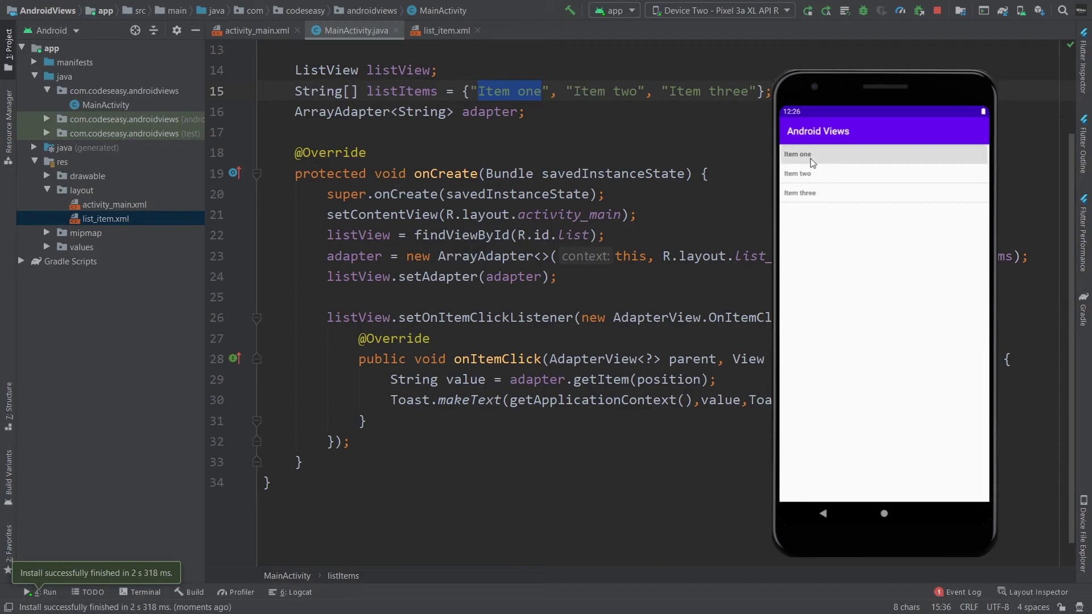
pyautogui.click(823, 173)
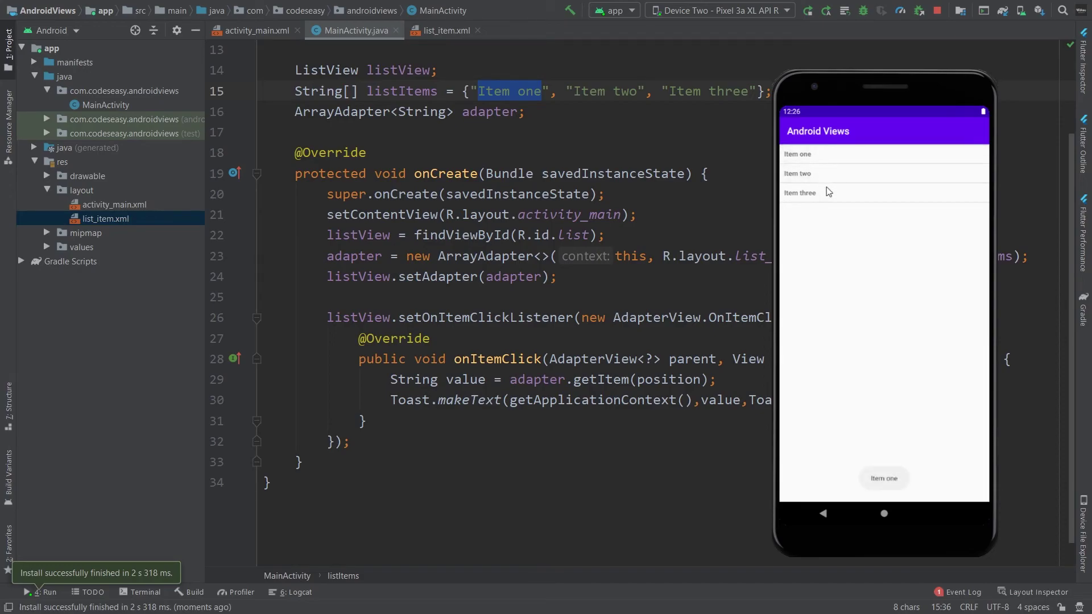
pyautogui.click(715, 412)
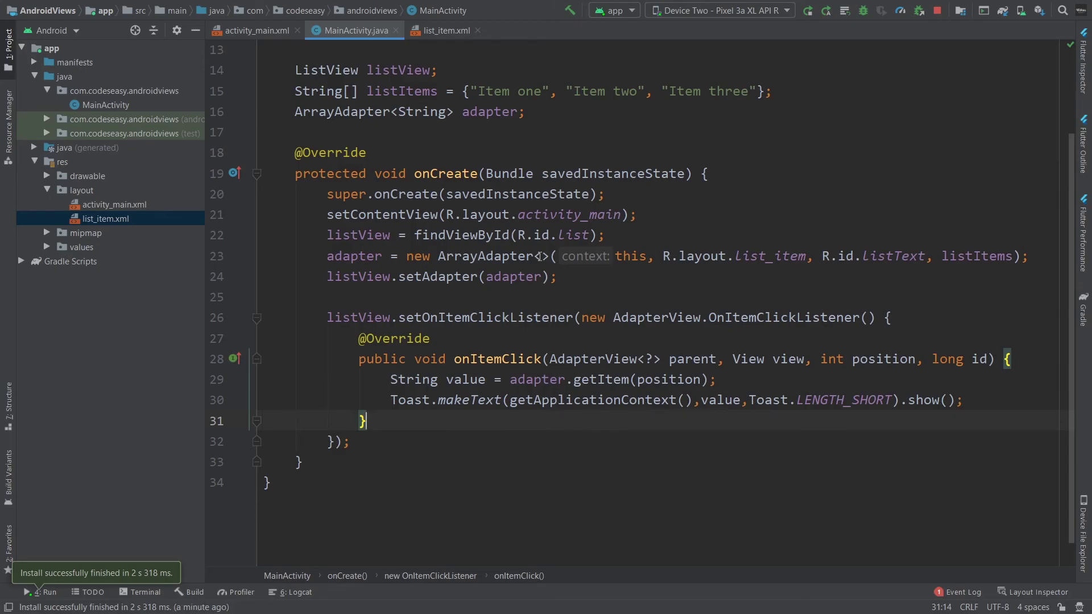
pyautogui.scroll(2, 506, 260)
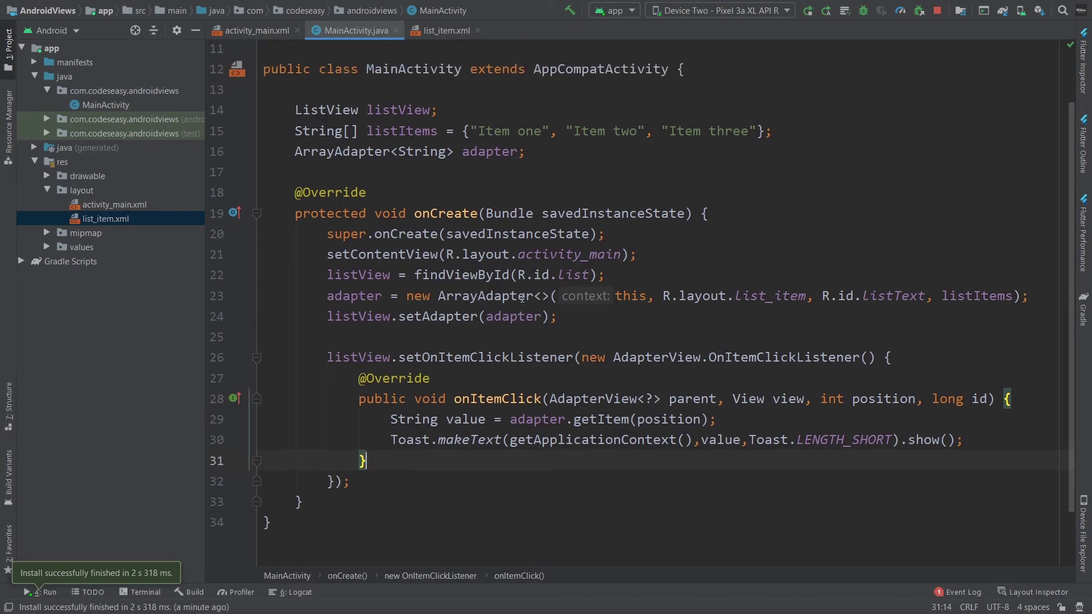
pyautogui.click(520, 296)
pyautogui.click(535, 317)
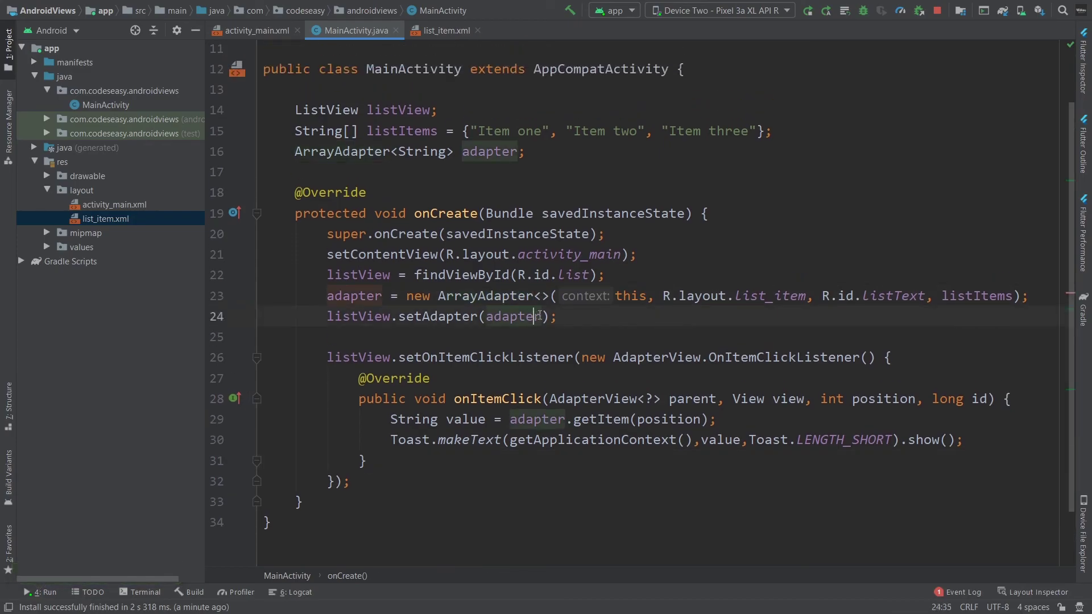
pyautogui.press('Right')
pyautogui.press('Right')
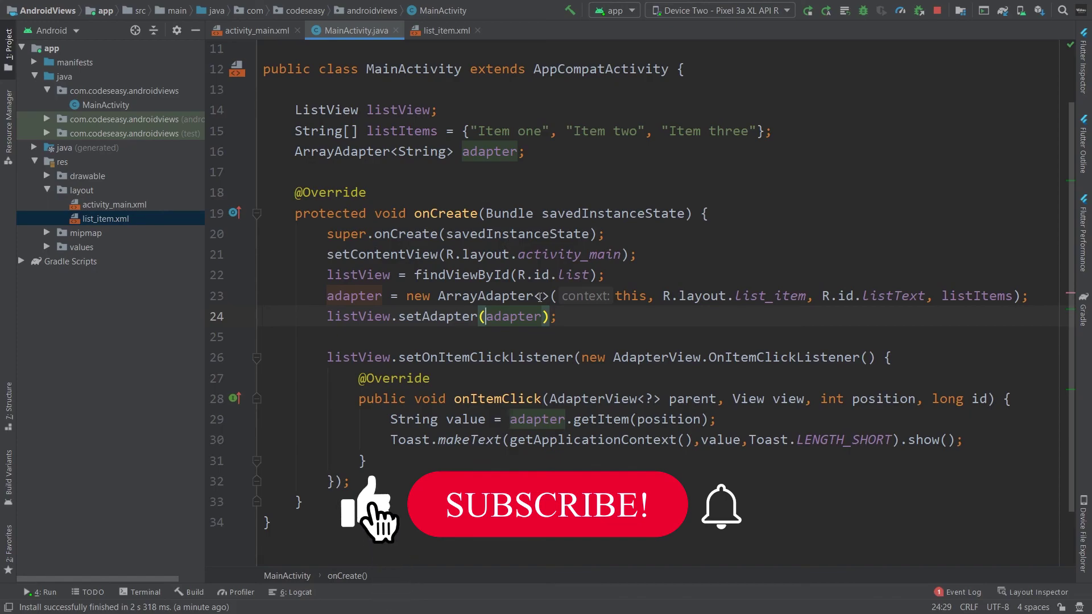
pyautogui.click(557, 295)
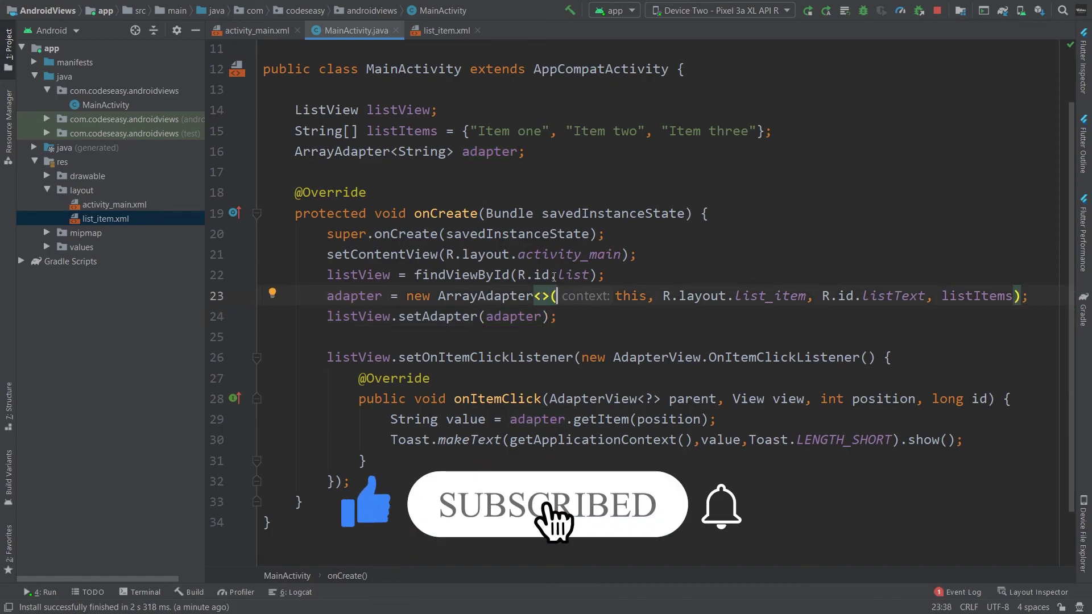